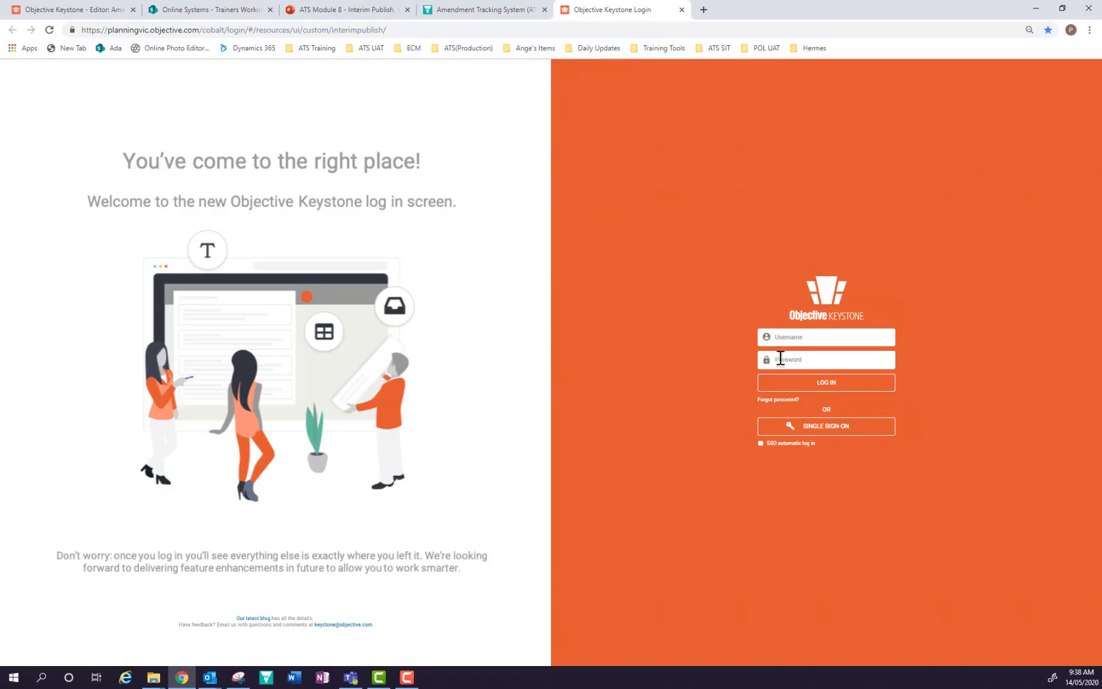
left_click(782, 336)
left_click(712, 327)
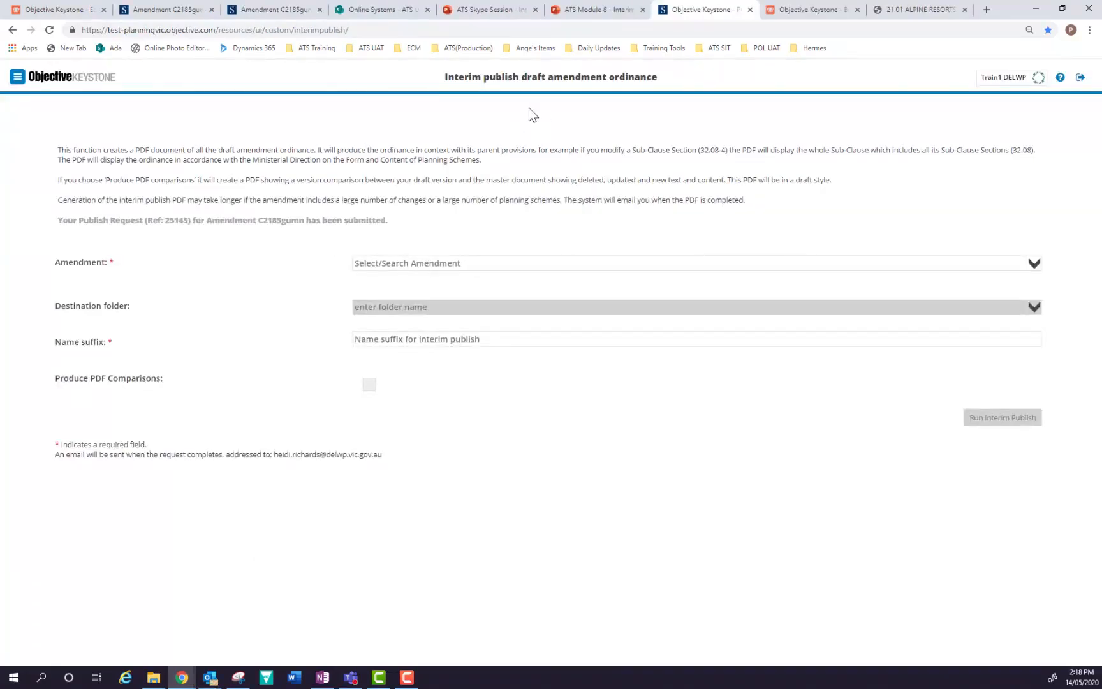
- Search for amendment c2184 and select C2184gumn as the amendment for the interim publish
left_click(370, 264)
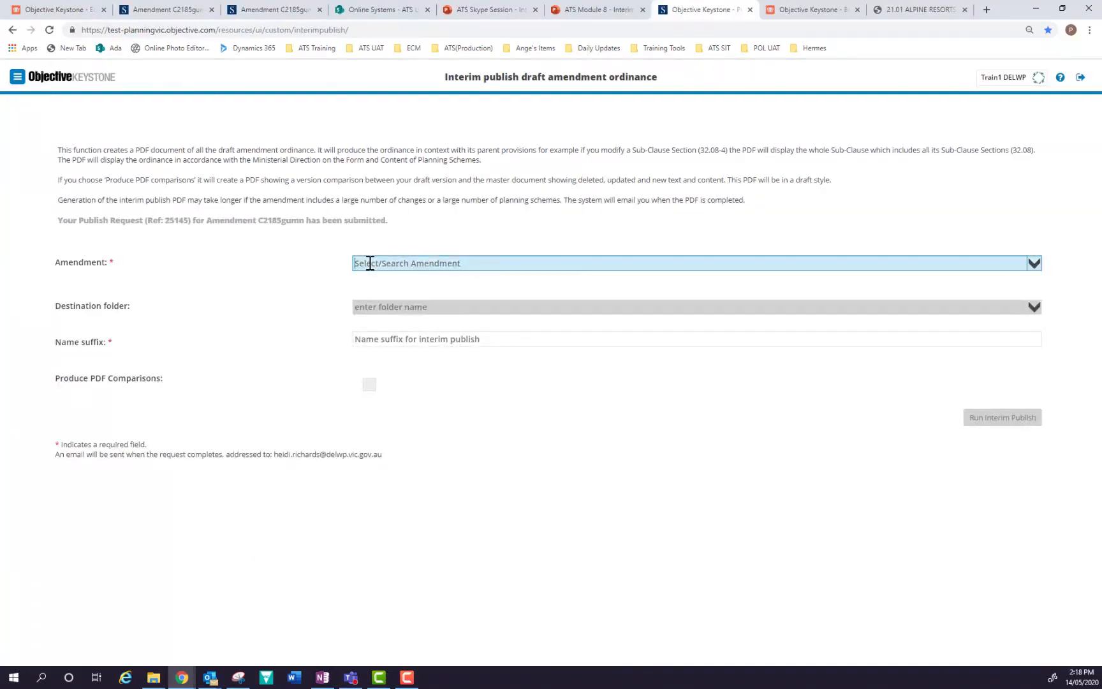
type("c2184")
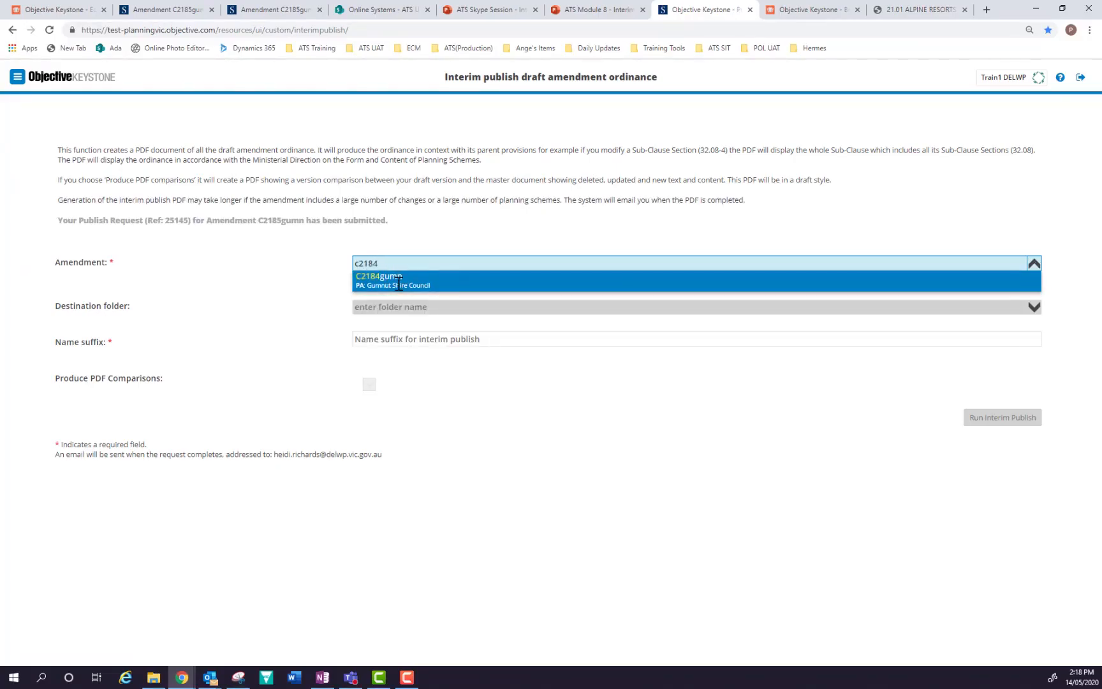
left_click(398, 281)
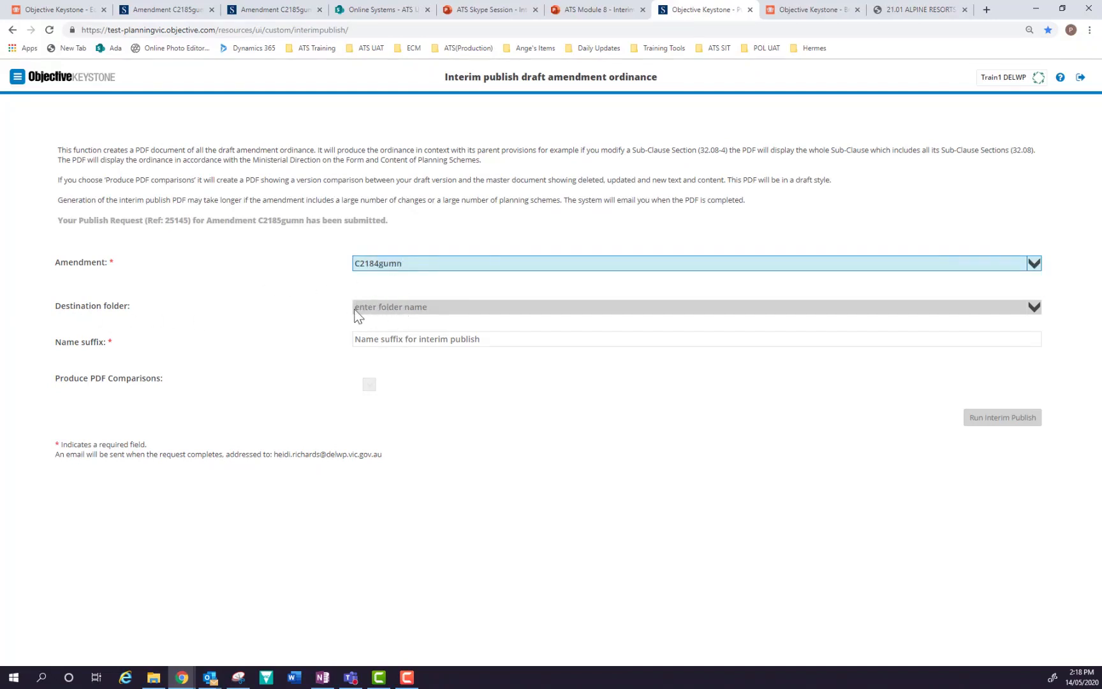
- Set the interim publish name suffix to Draft and enable production of PDF comparisons
left_click(389, 340)
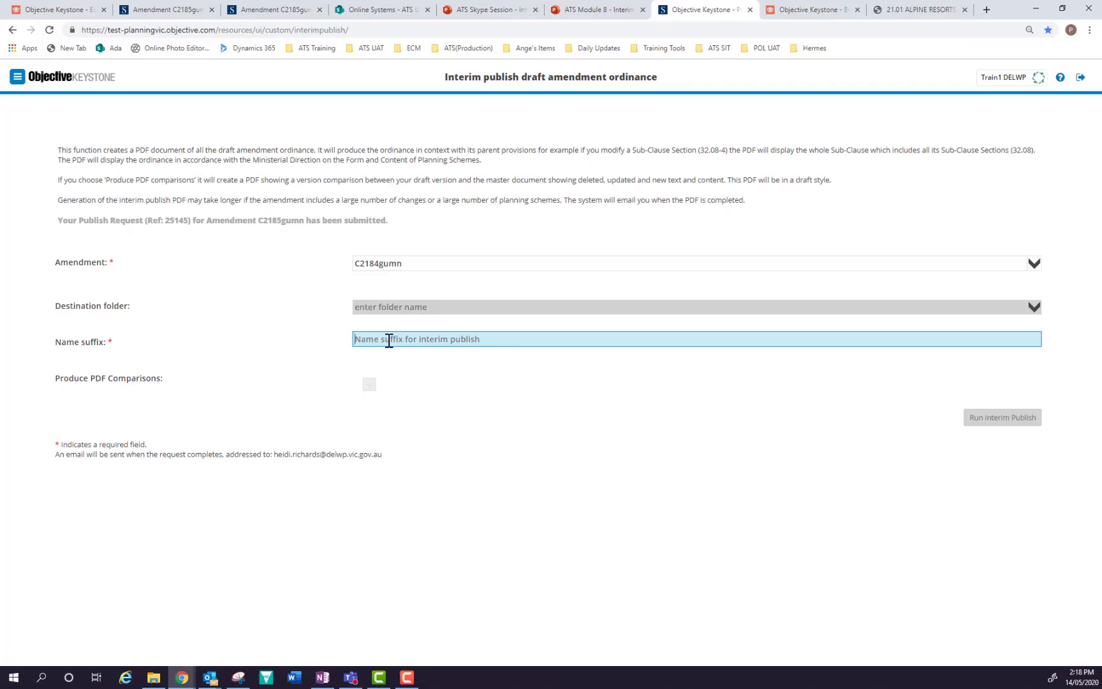
type("Draft")
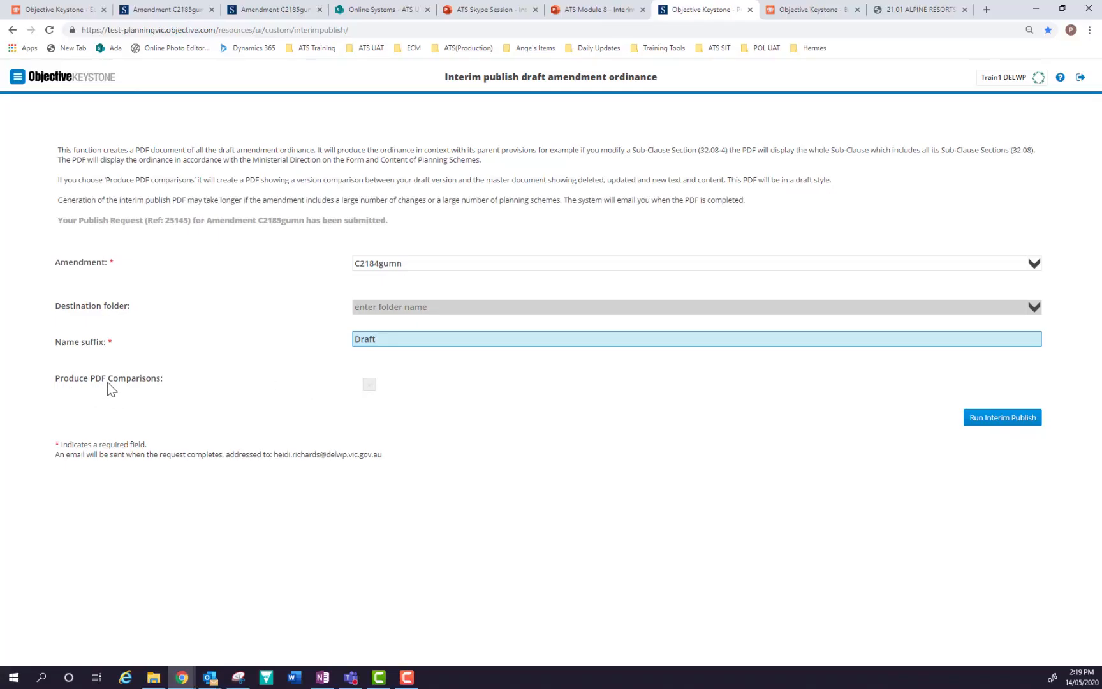
left_click(370, 385)
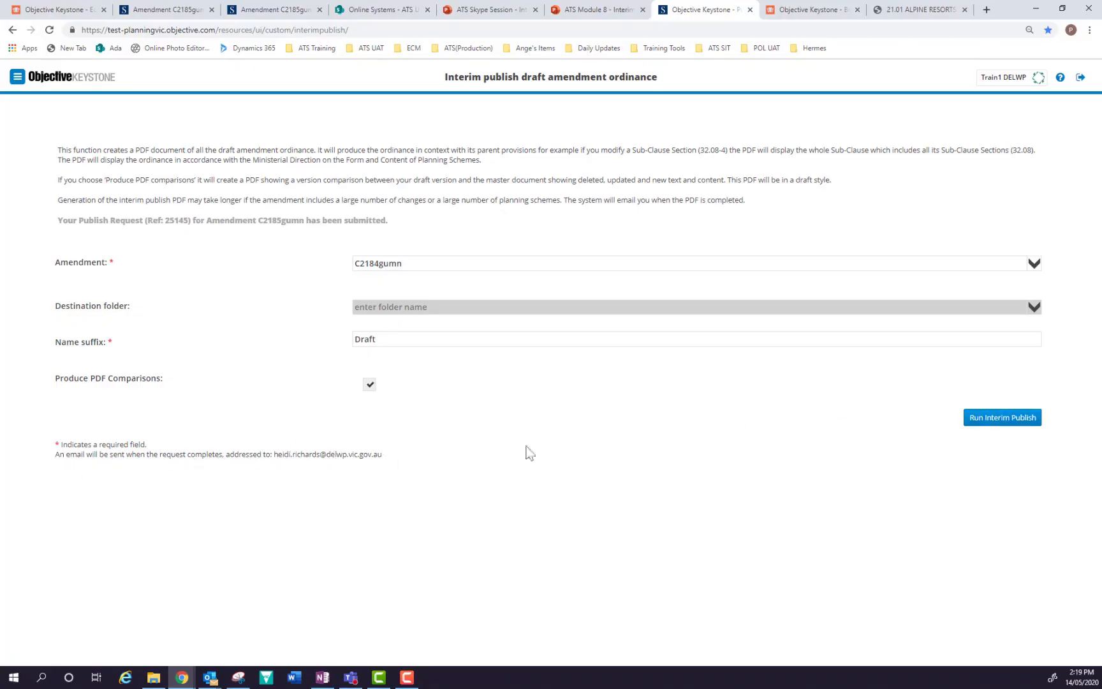
- Run the interim publish and check the submission message and the notification email address
left_click(981, 420)
left_click_drag(57, 220, 393, 220)
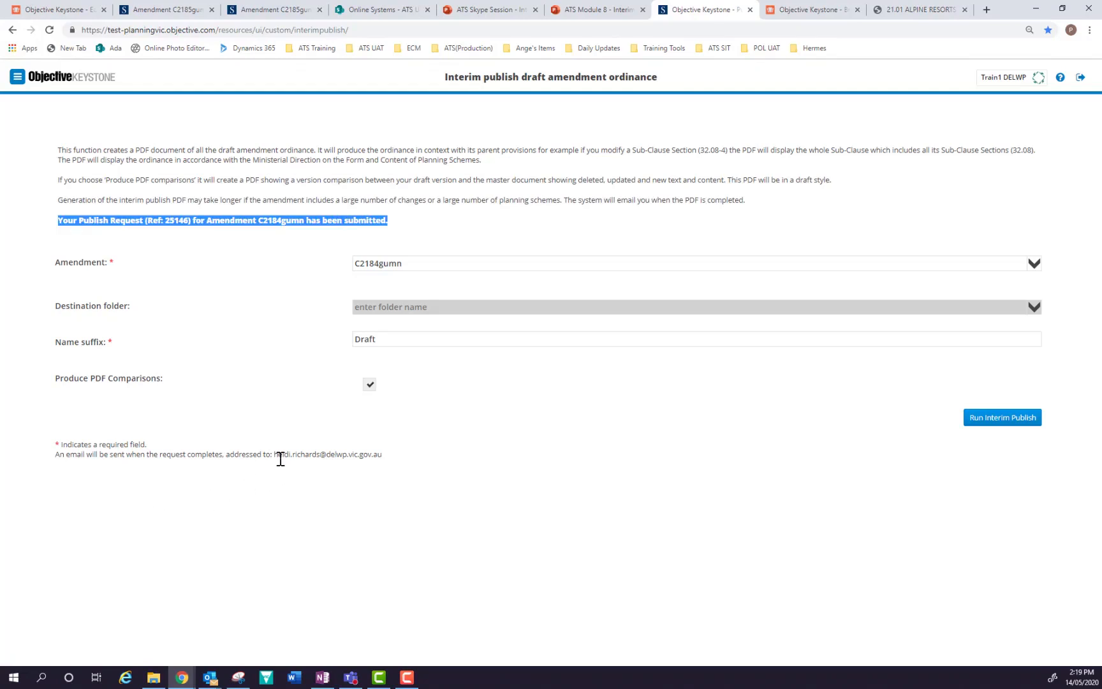
left_click_drag(275, 456, 396, 464)
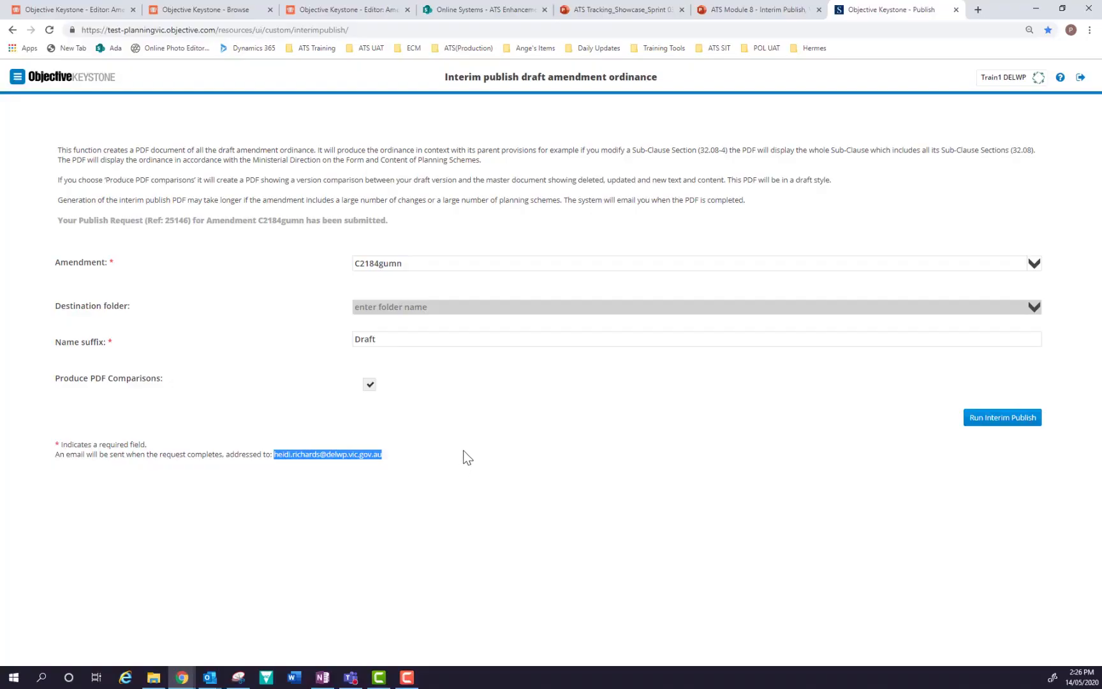
- Switch to Outlook's interim publish completion email for amendment C2184gumn, check its amendment number and widen the message window
mouse_move(210, 676)
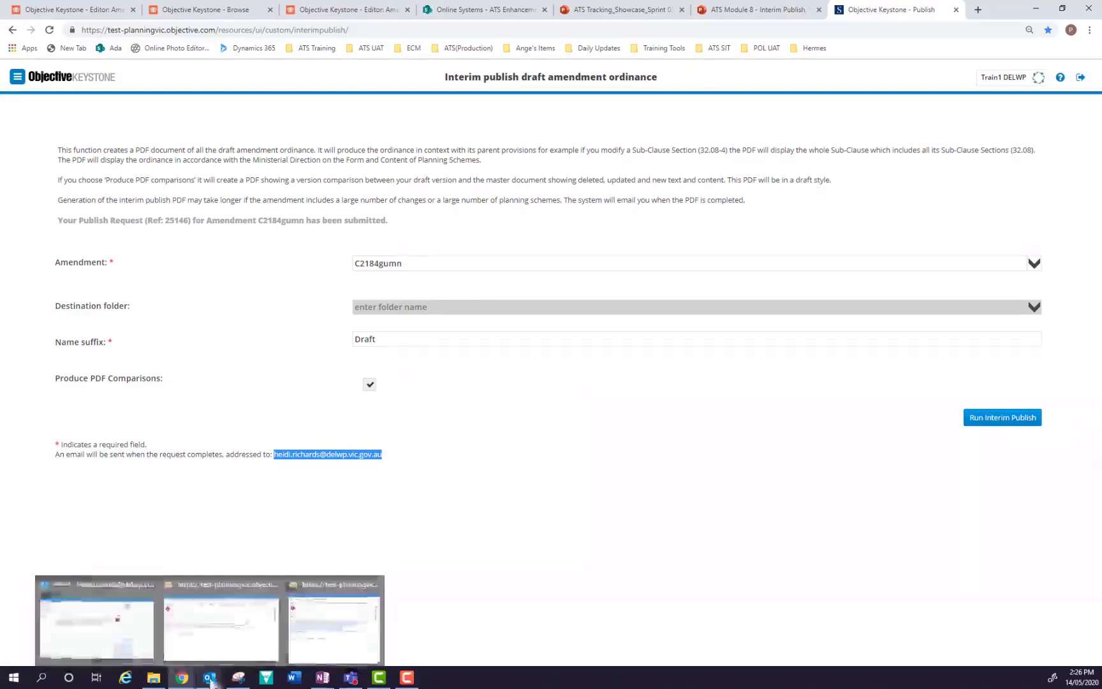
left_click(323, 620)
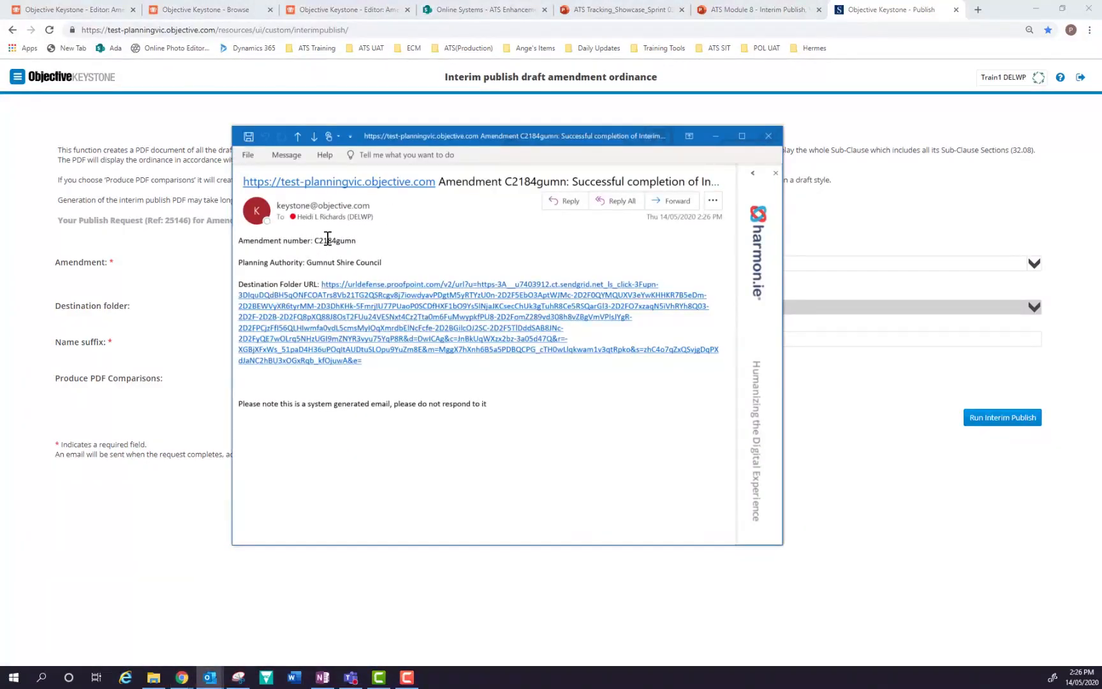
left_click_drag(314, 242, 361, 241)
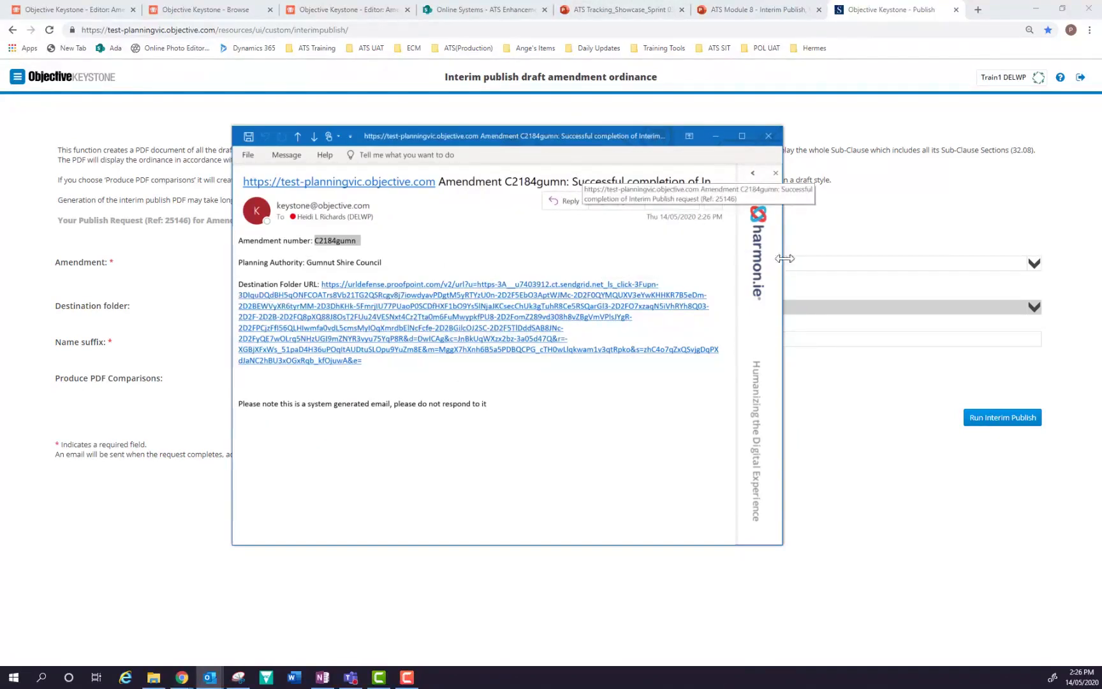
left_click_drag(783, 264, 1009, 258)
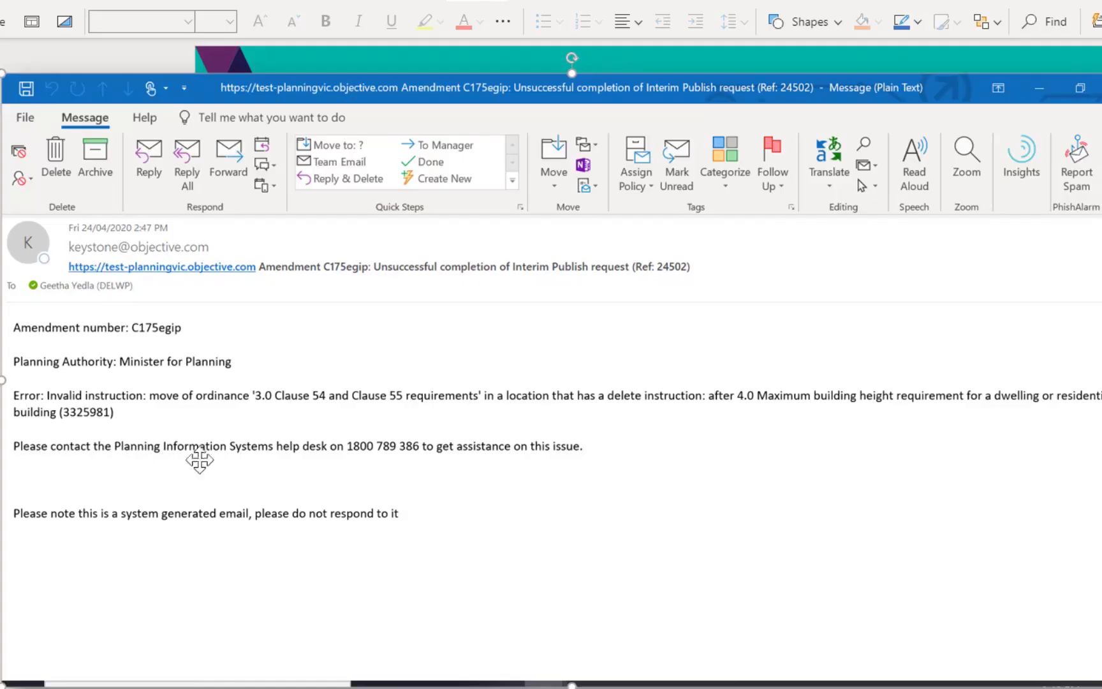
- Follow the email's destination folder link and open the gumn - Gumnut folder inside C2184gumn Interim Publish 14/05/2020 Draft, widening the folder tree
key("alt+Tab")
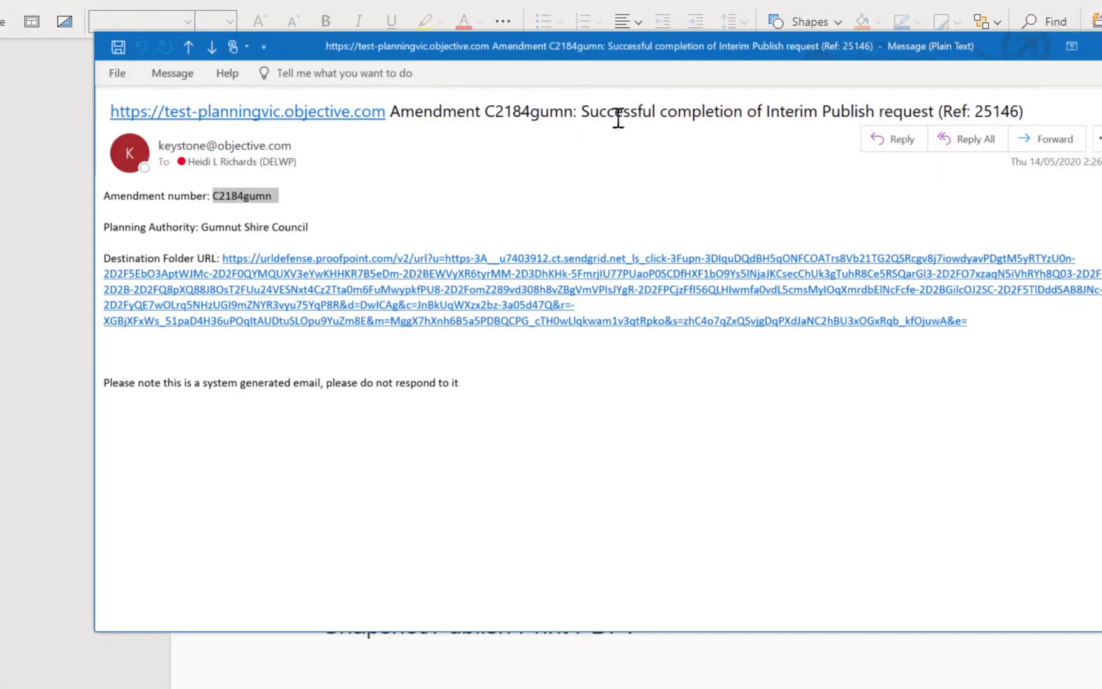
left_click(381, 313)
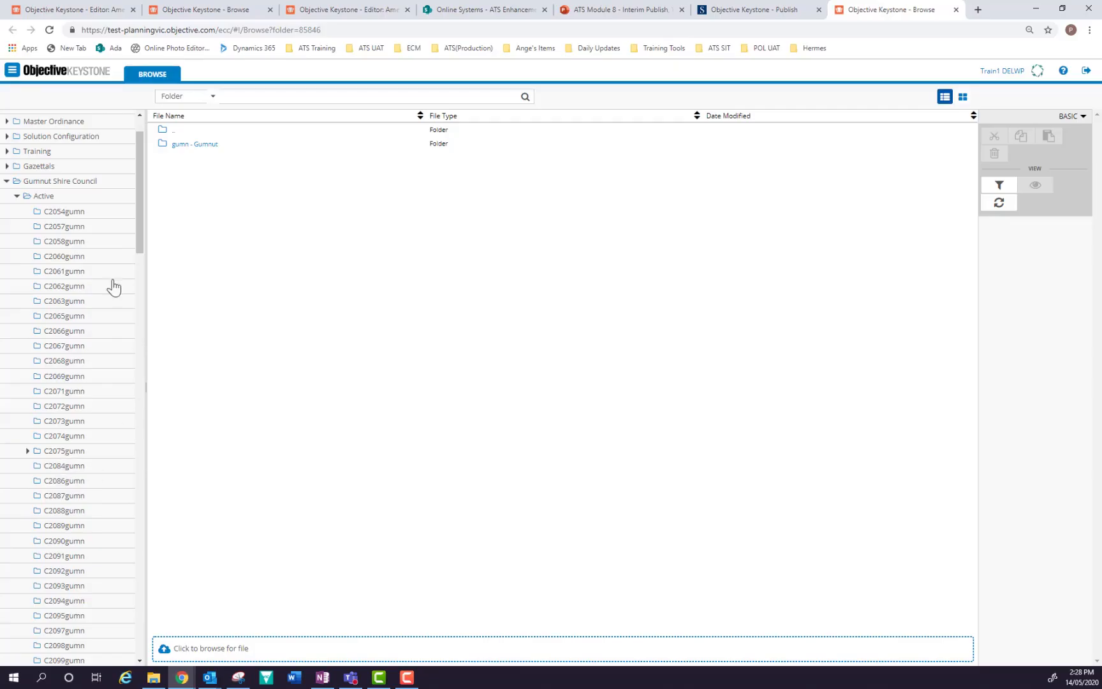
left_click_drag(138, 206, 142, 529)
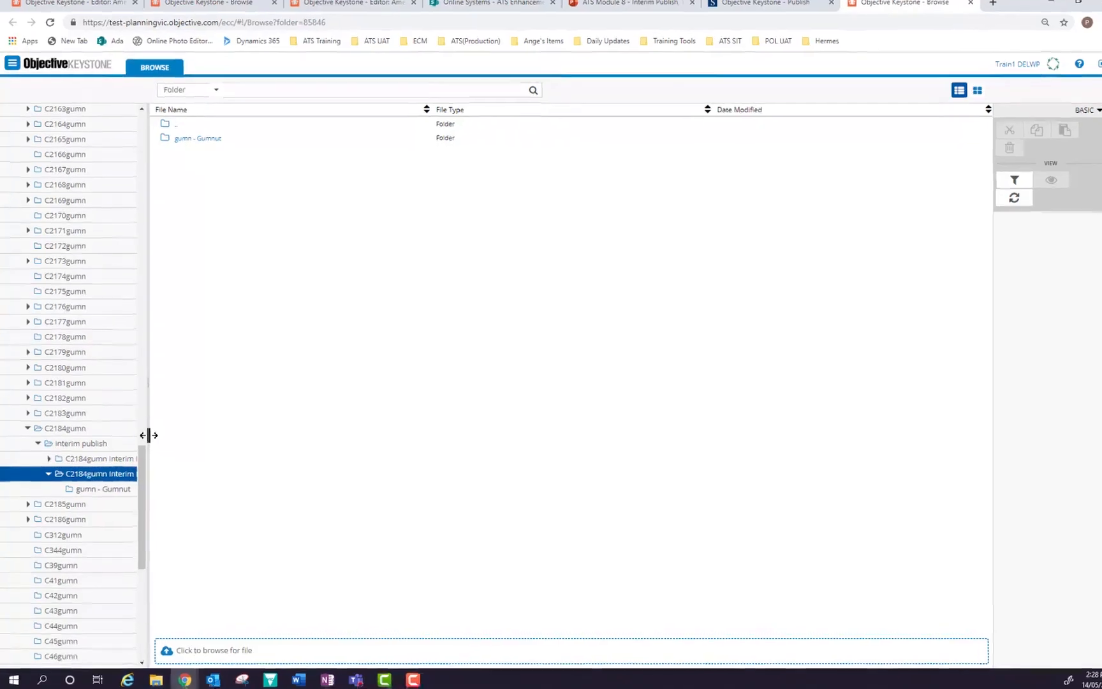
left_click_drag(146, 437, 248, 443)
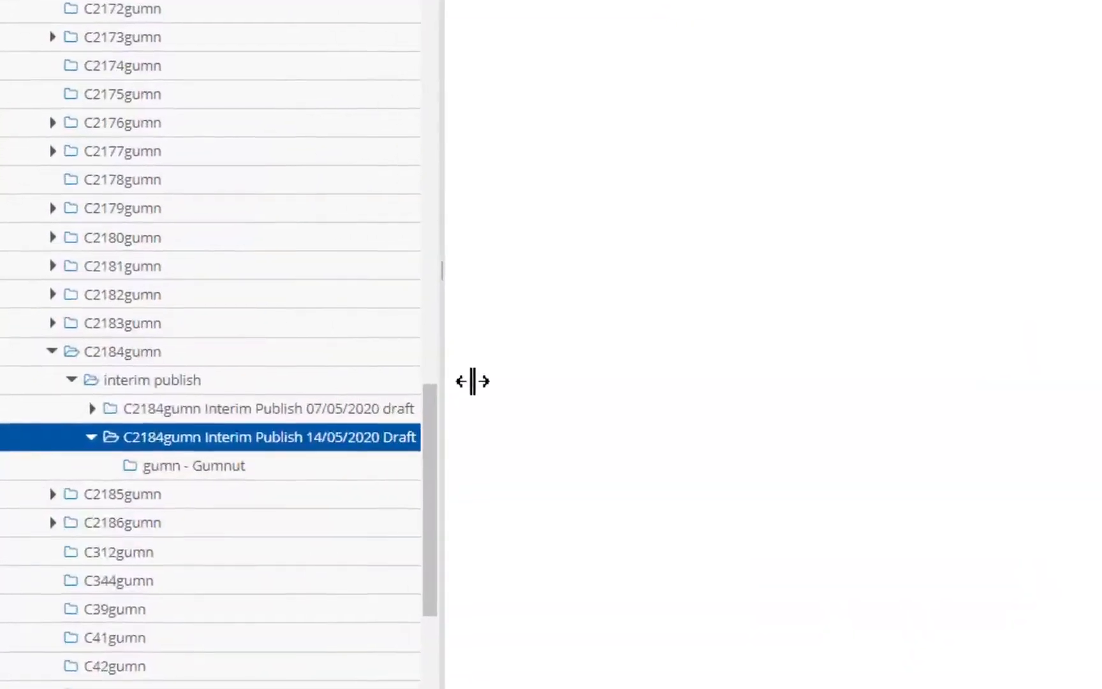
left_click_drag(473, 381, 584, 375)
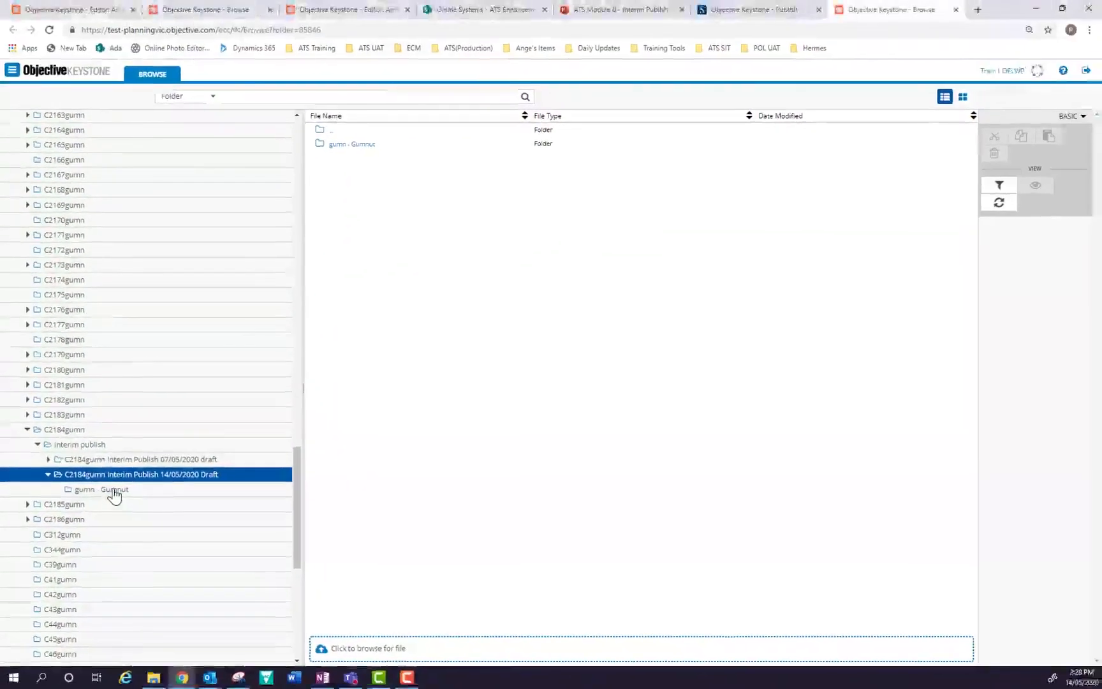
left_click(114, 491)
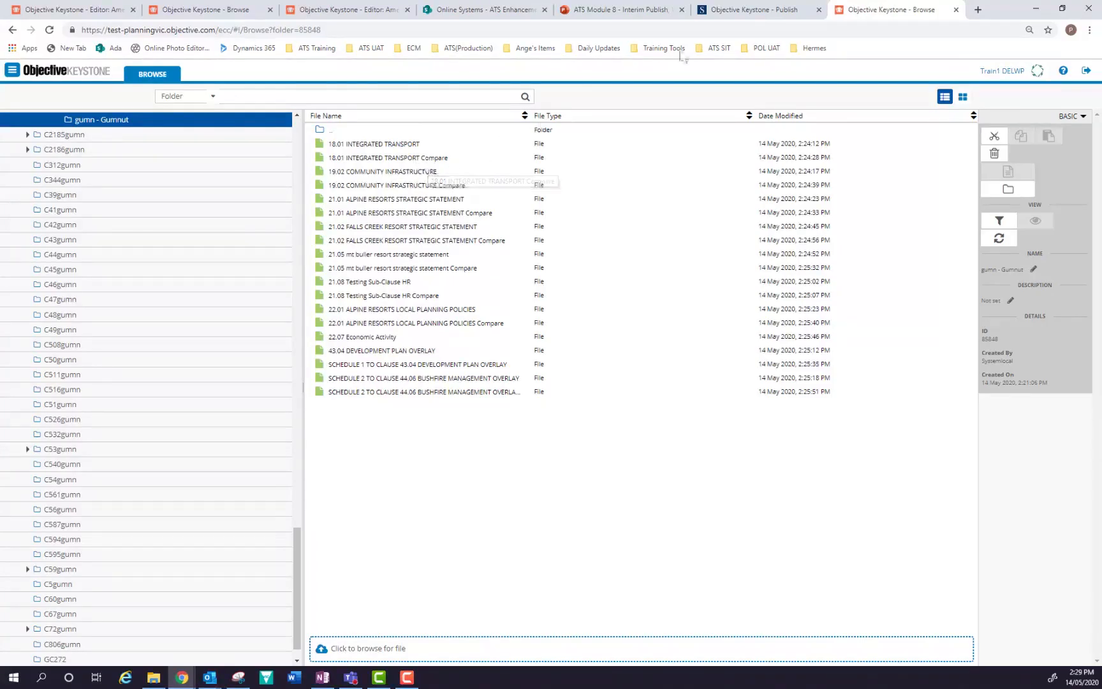
- Review the interim publish form and the expanded document structure of Amendment C2184gumn, returning to the published file list
left_click(753, 10)
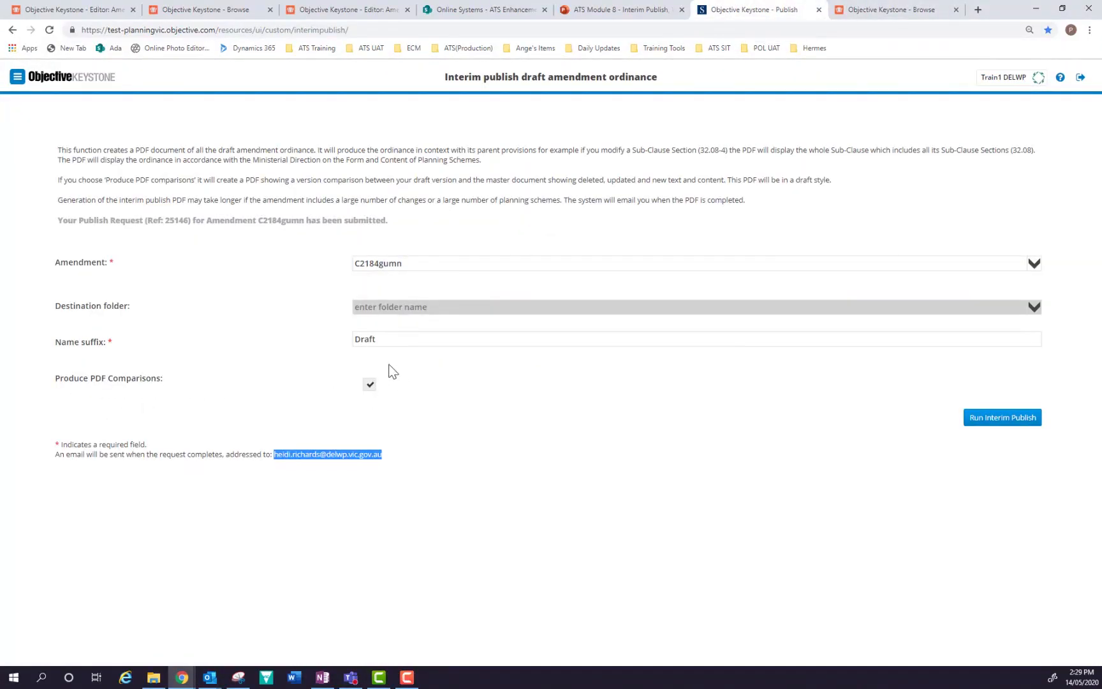
left_click(870, 11)
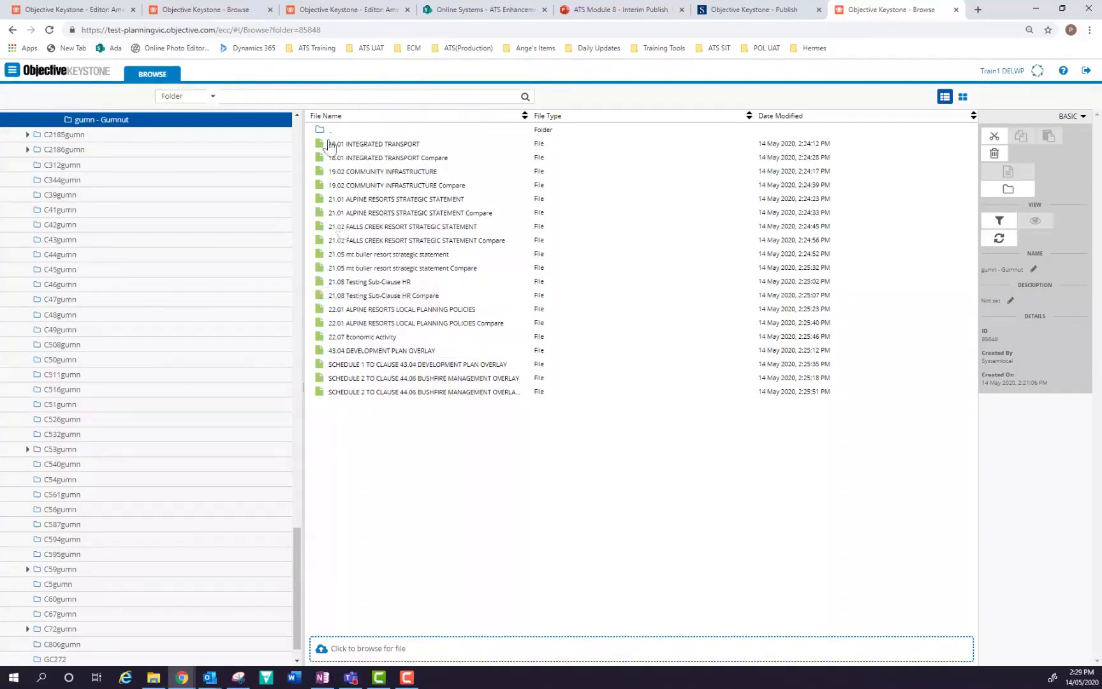
left_click(326, 11)
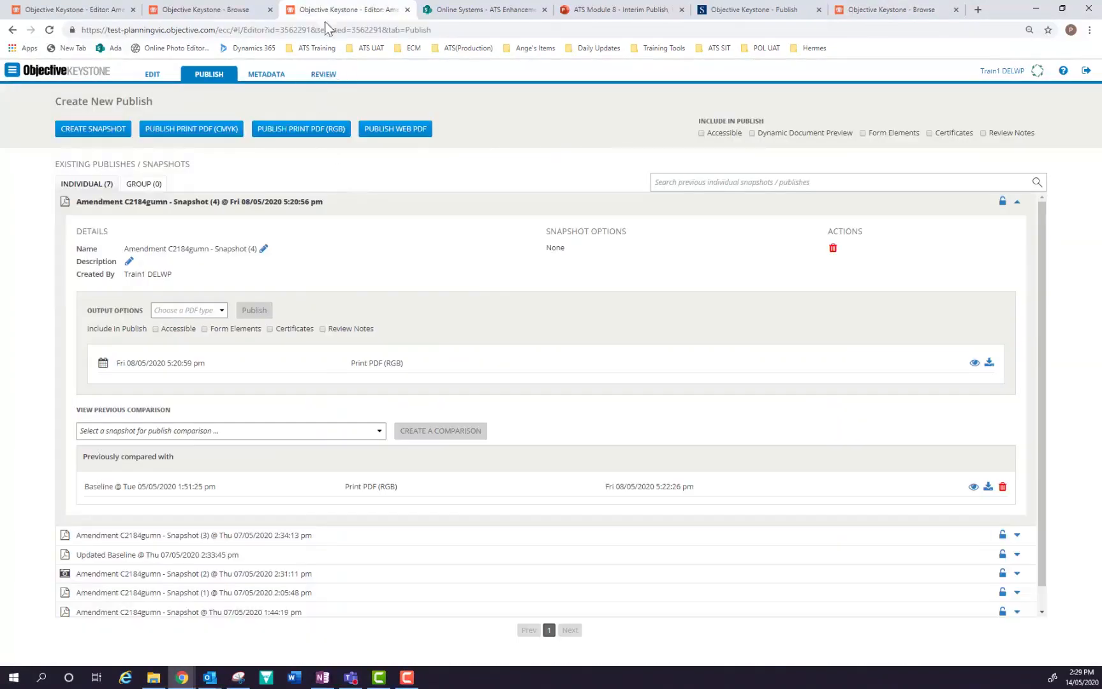
left_click(153, 75)
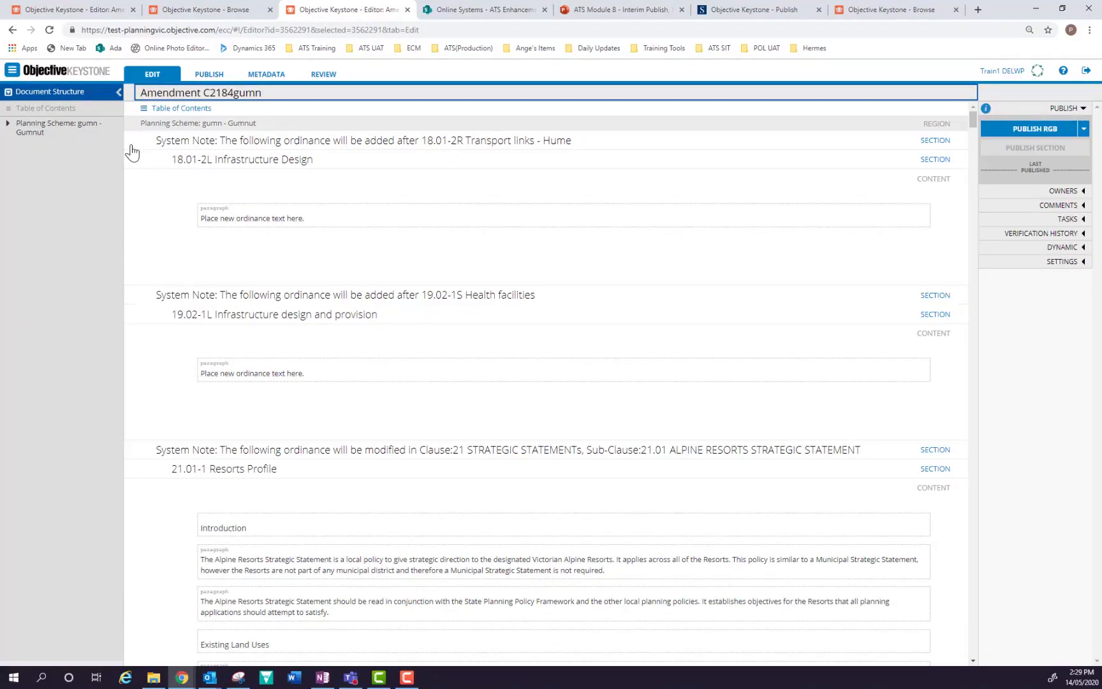
left_click(7, 93)
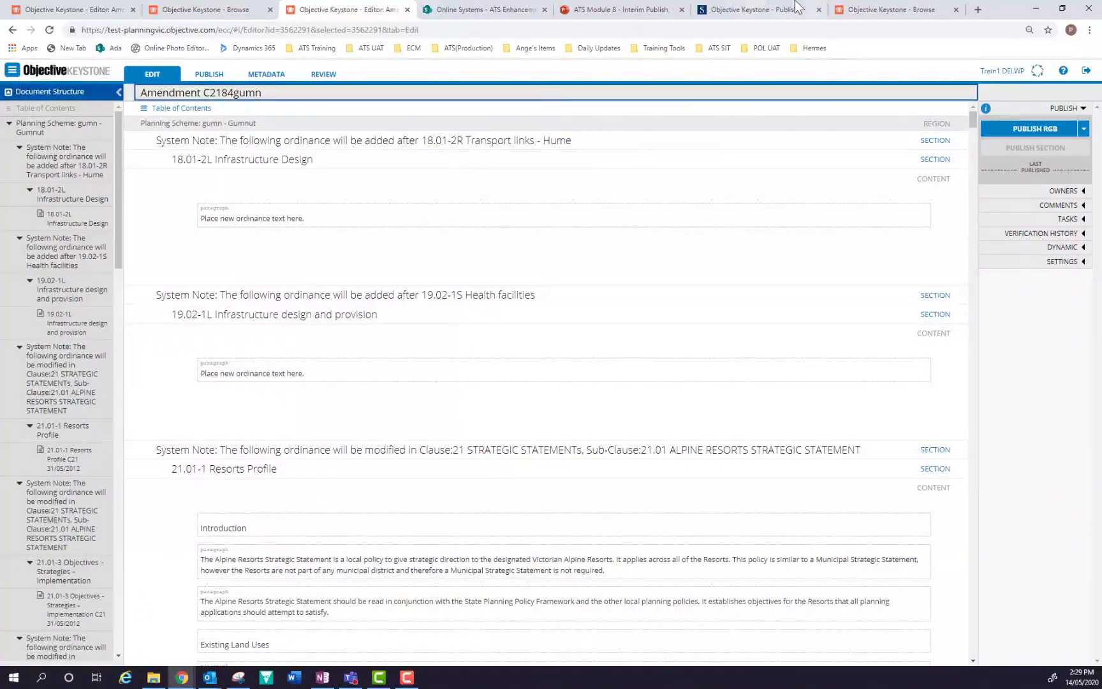
left_click(873, 11)
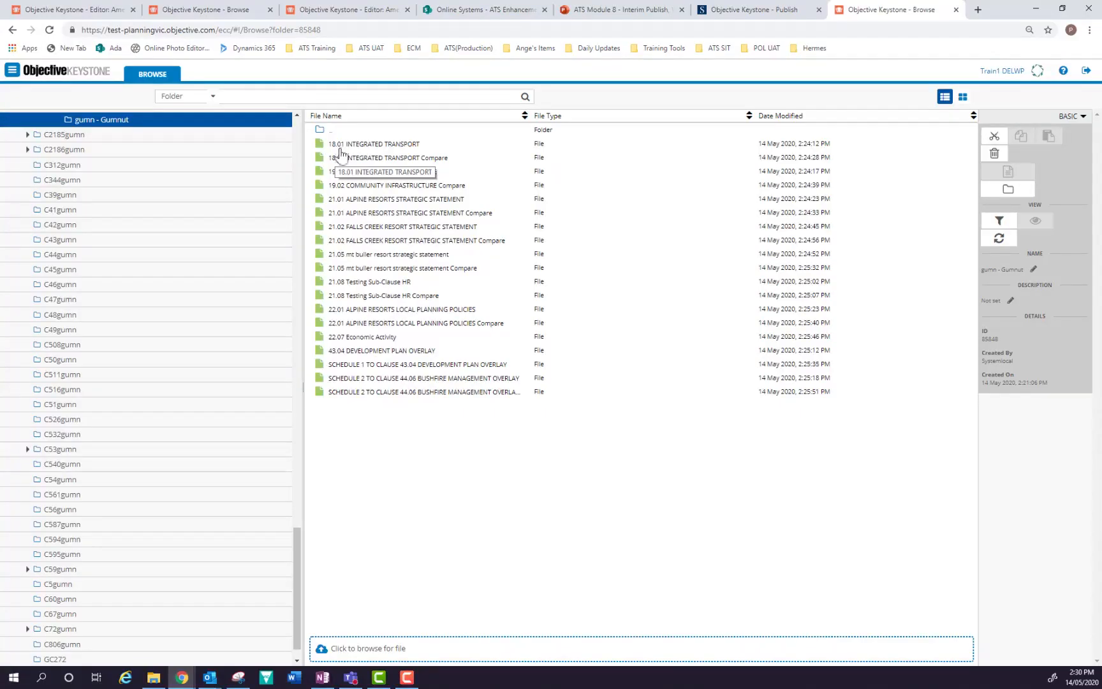
- Download the 18.01 INTEGRATED TRANSPORT Compare file and open the PDF
left_click(408, 161)
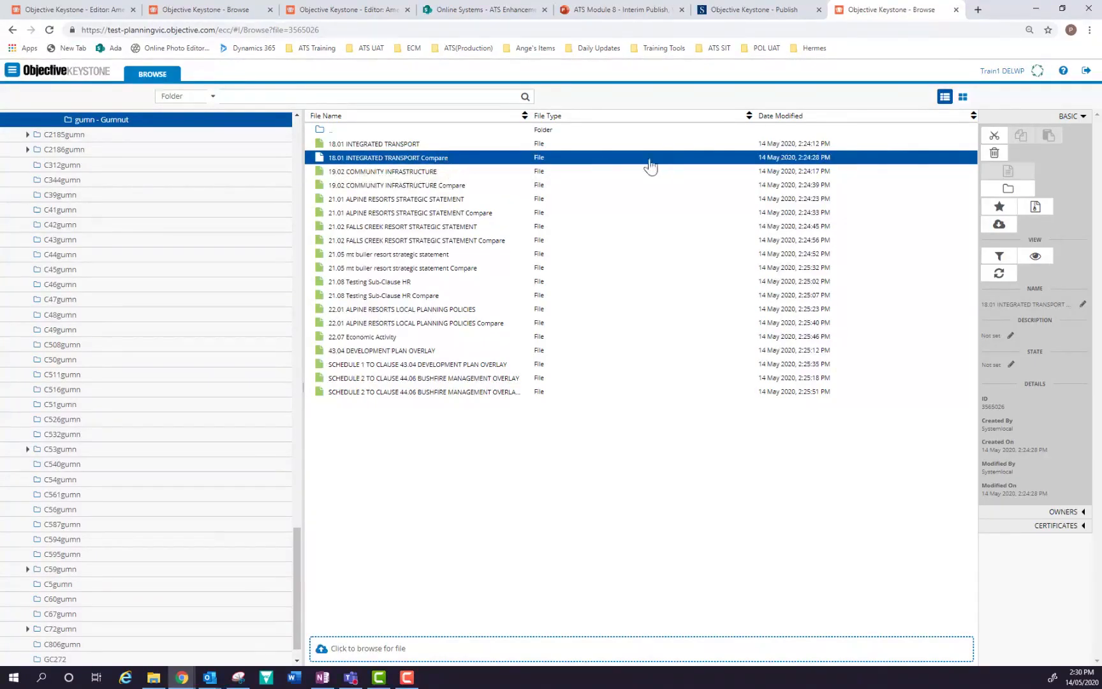
left_click(1000, 230)
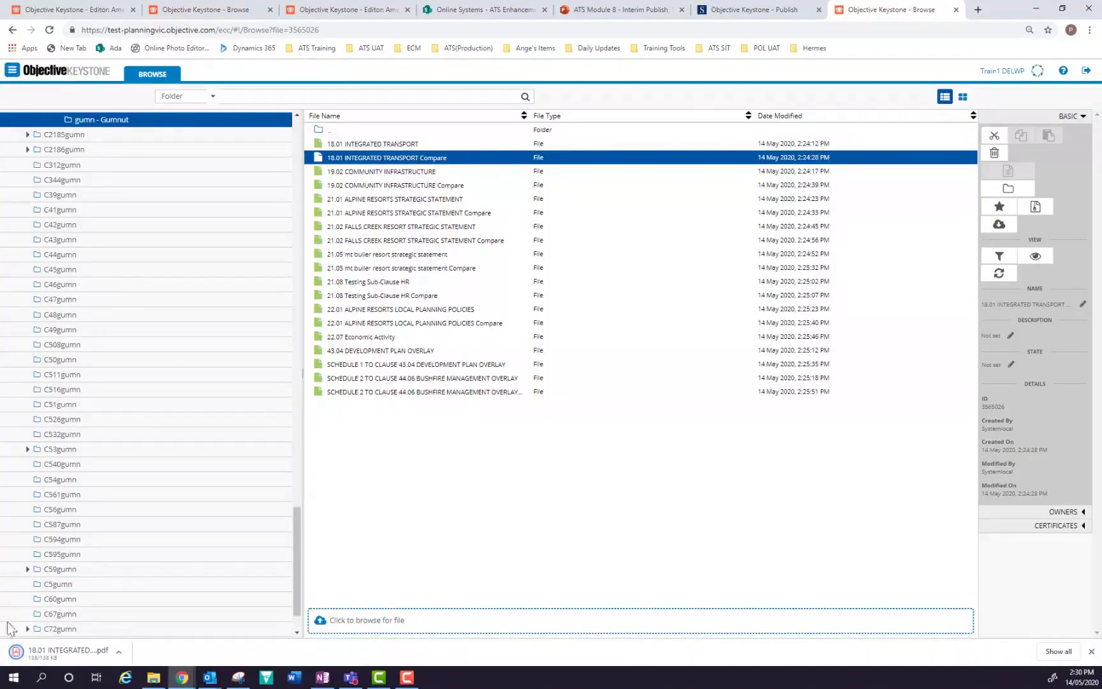
left_click(58, 654)
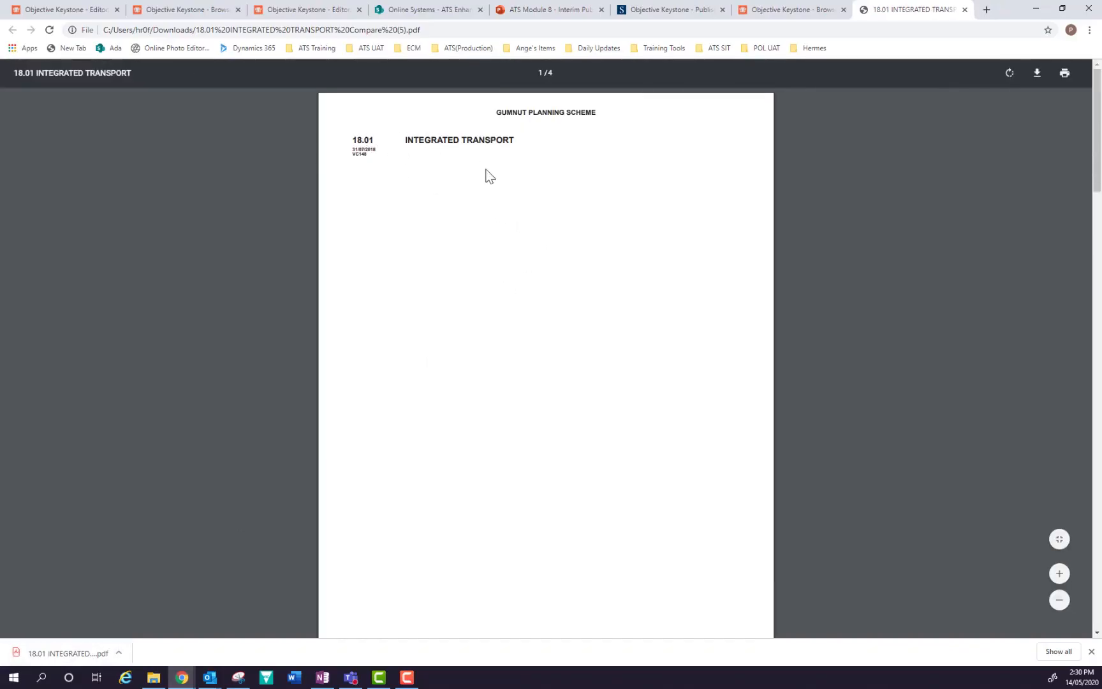
- Examine the comparison PDF through to the new 18.01-2L Infrastructure Design section and close the PDF
scroll(416, 194, "down", 9)
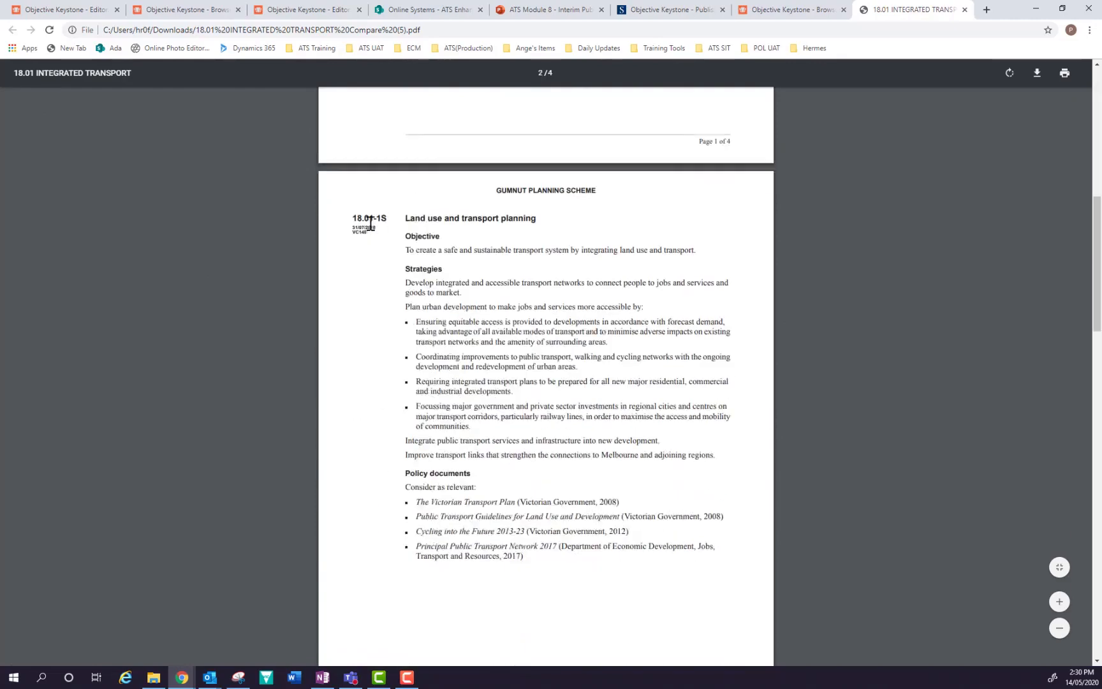
scroll(416, 230, "down", 12)
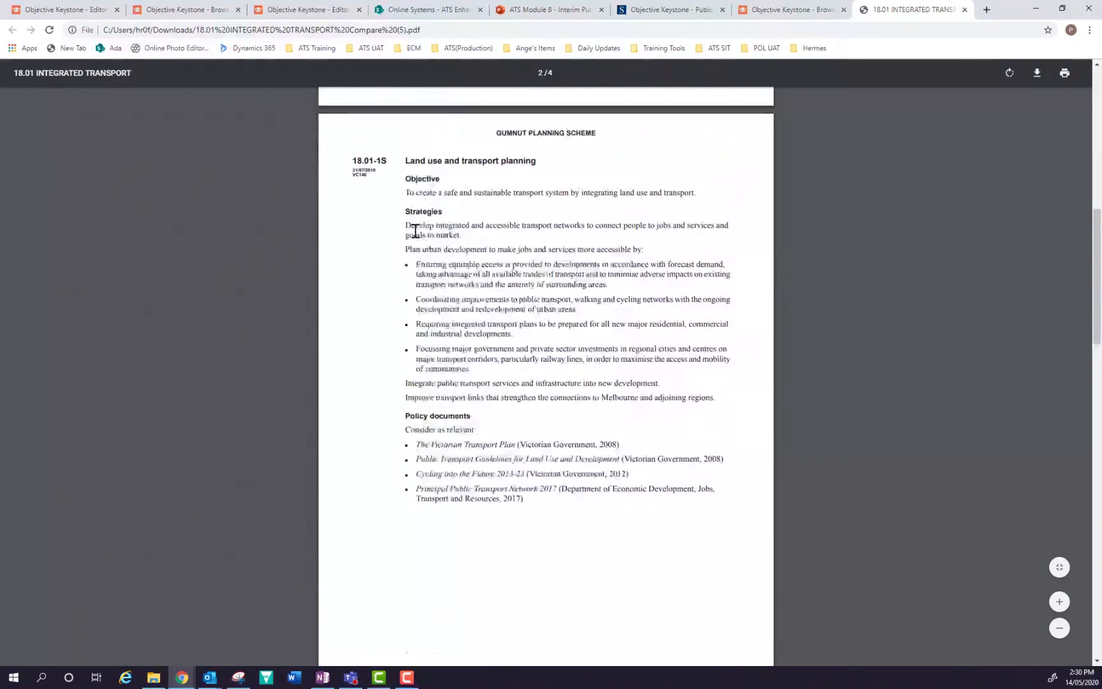
scroll(415, 230, "down", 10)
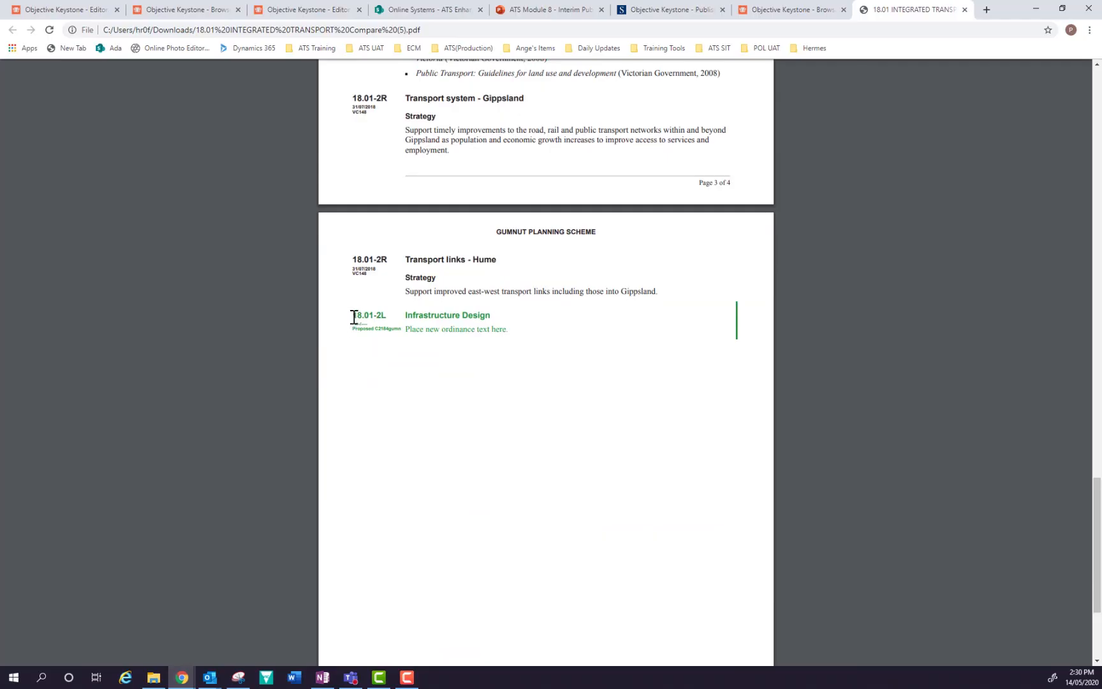
left_click_drag(354, 317, 401, 368)
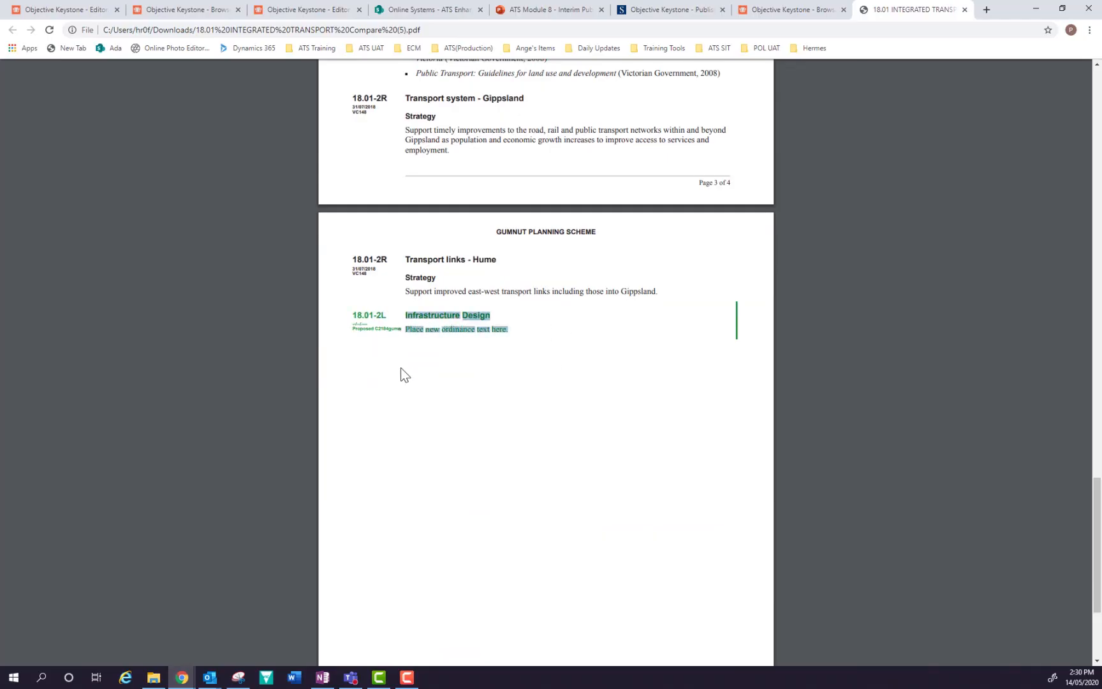
left_click(516, 330)
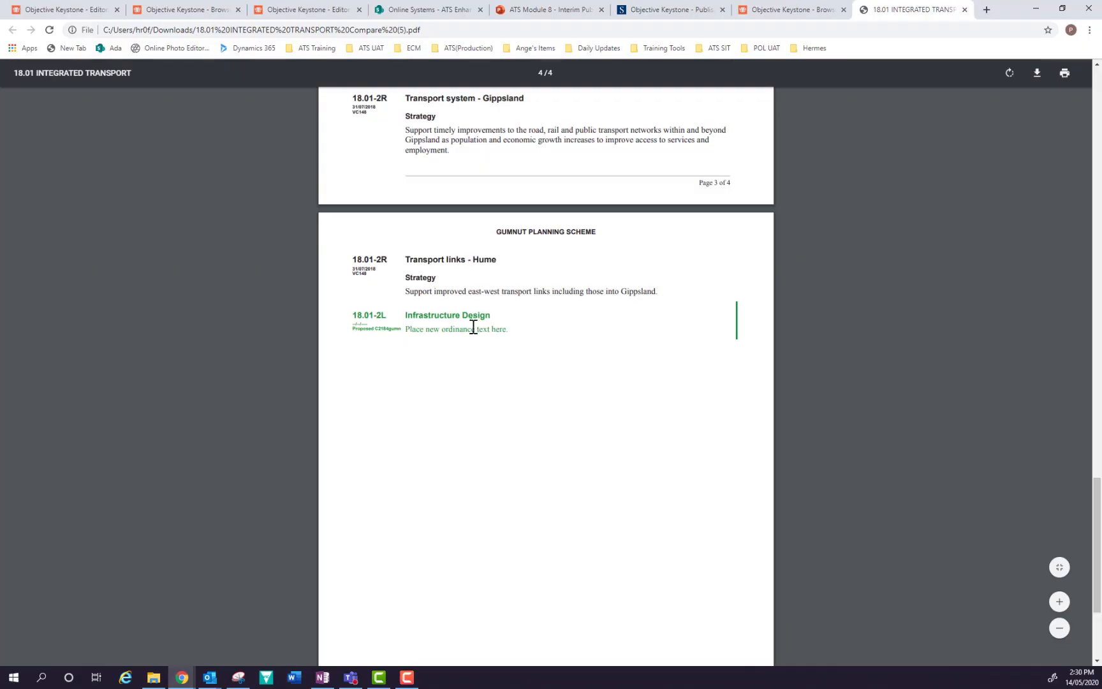
scroll(490, 325, "up", 5)
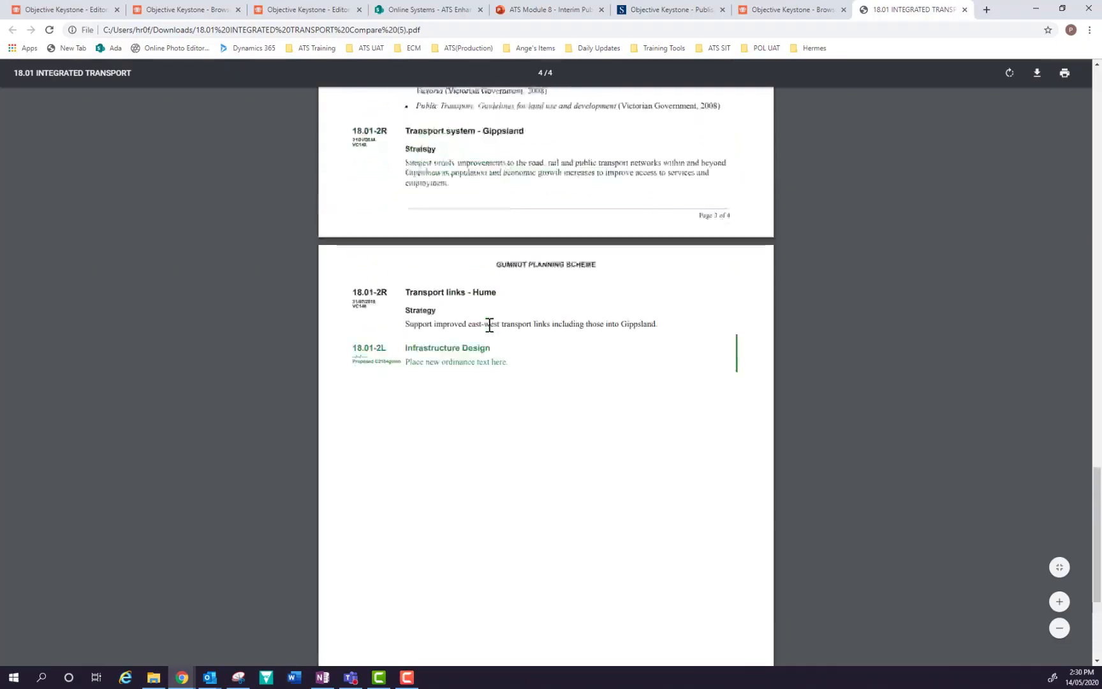
left_click(965, 10)
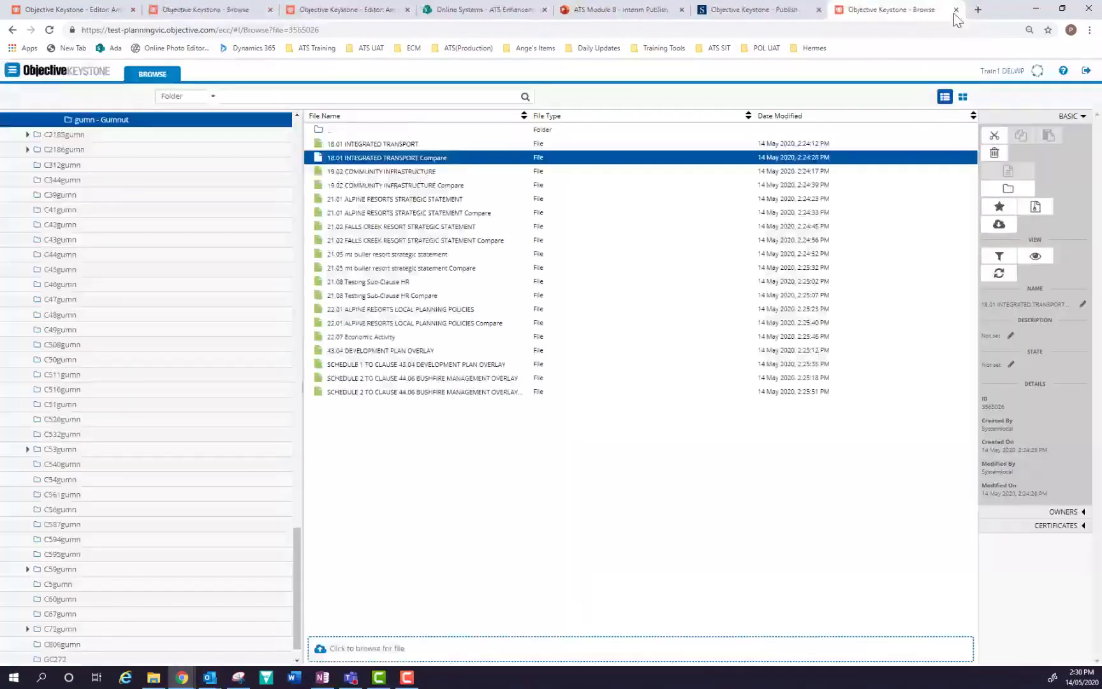
- Open the 21.05-2 VISION – STRATEGIC FRAMEWORK content from the Amendment C2184gumn document structure to review the draft text behind the 21.05 Compare file
left_click(358, 269)
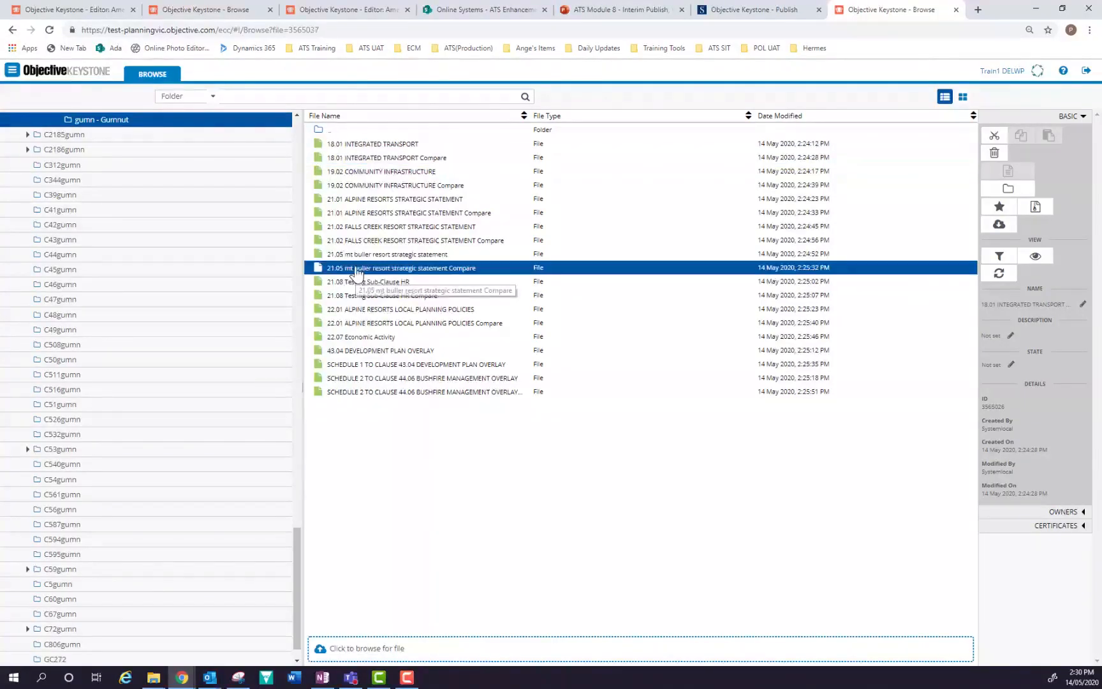
left_click(198, 11)
left_click(357, 11)
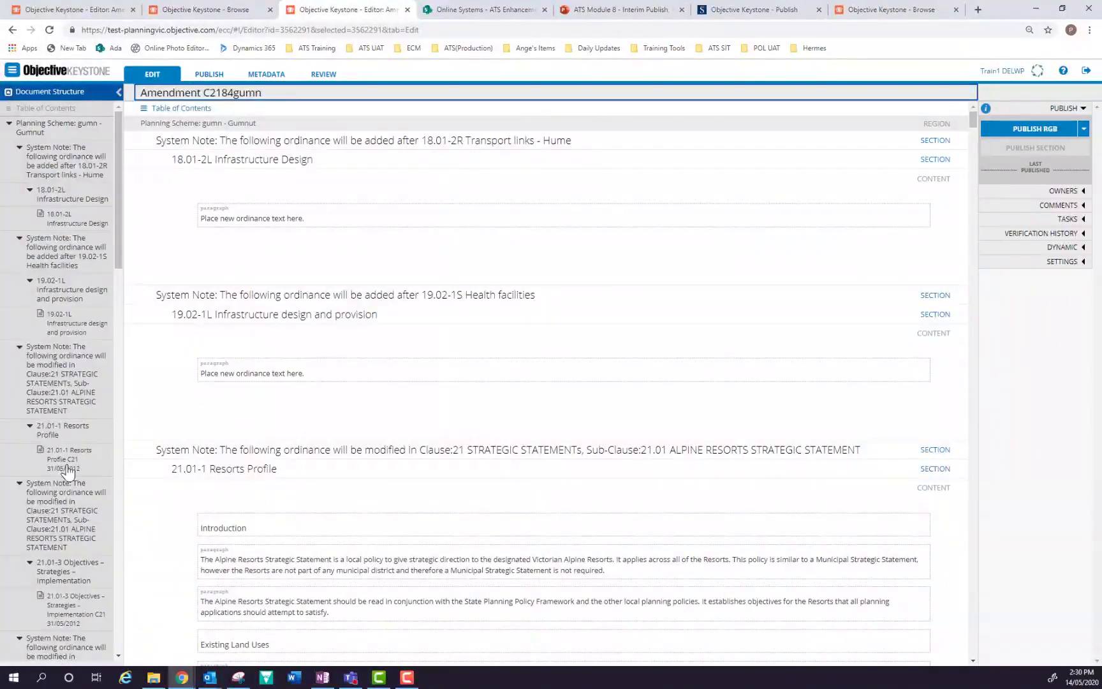
scroll(67, 472, "down", 6)
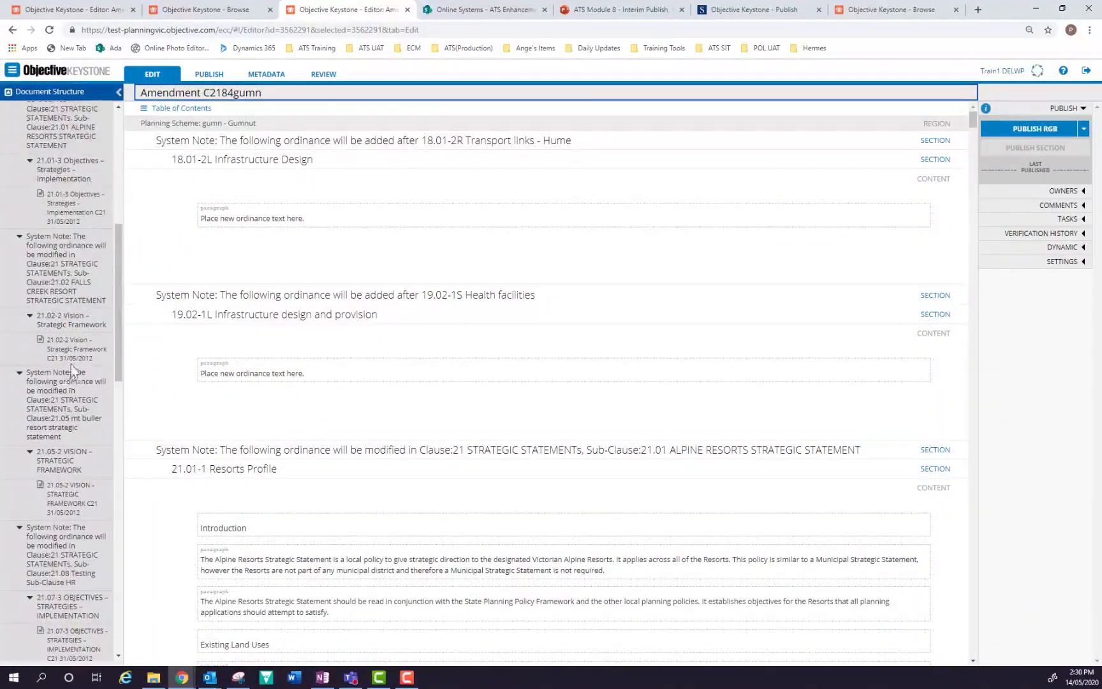
scroll(73, 372, "down", 2)
left_click(66, 386)
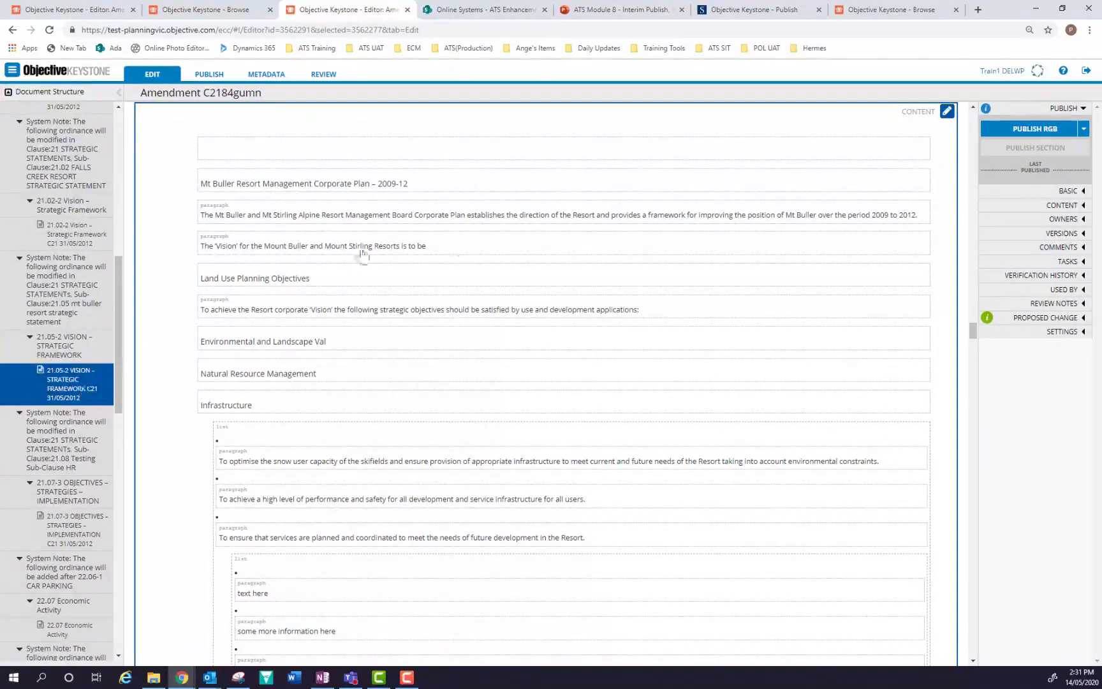
- Return to the published file list, download 21.05 mt buller resort strategic statement Compare and open the PDF
left_click(861, 14)
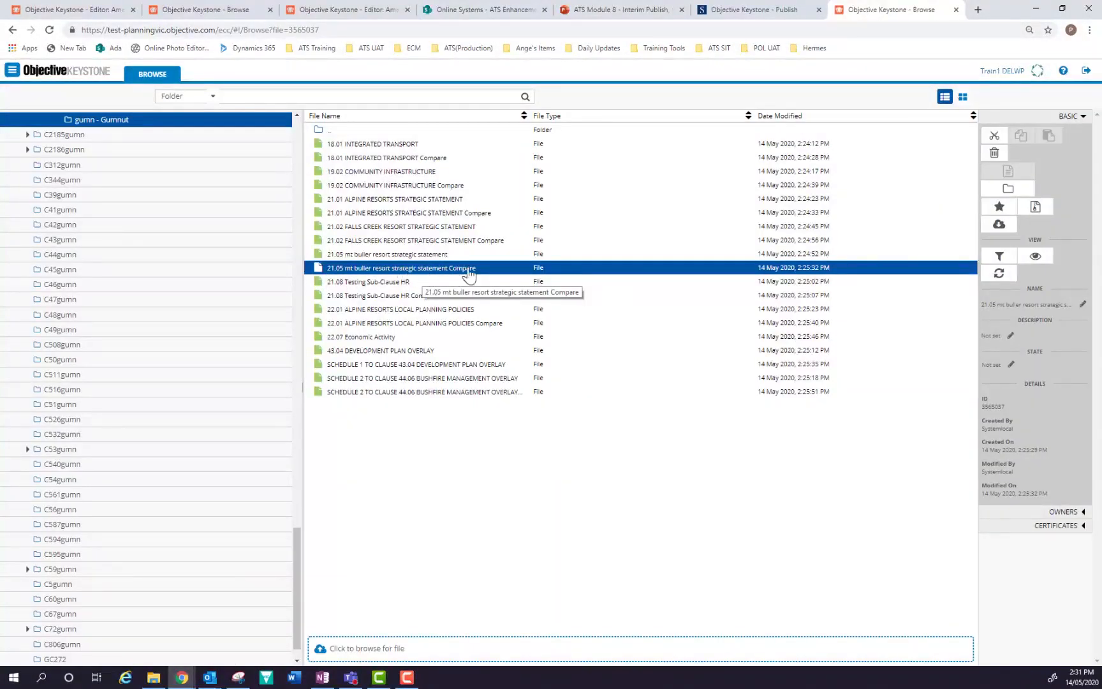
left_click(1002, 225)
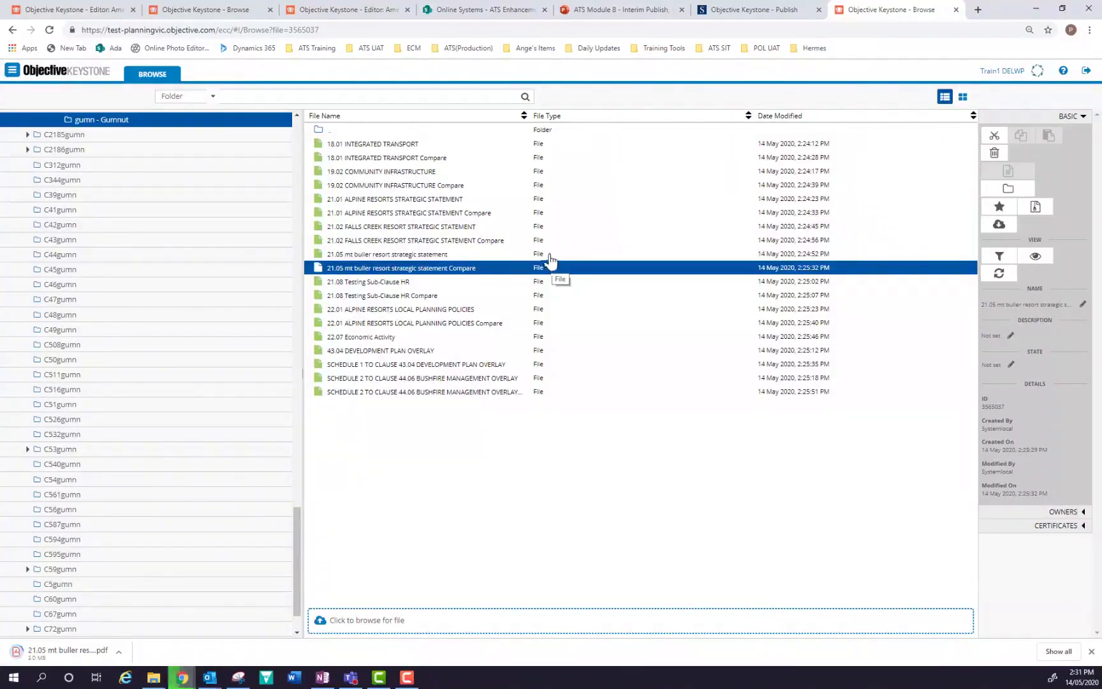
left_click(80, 661)
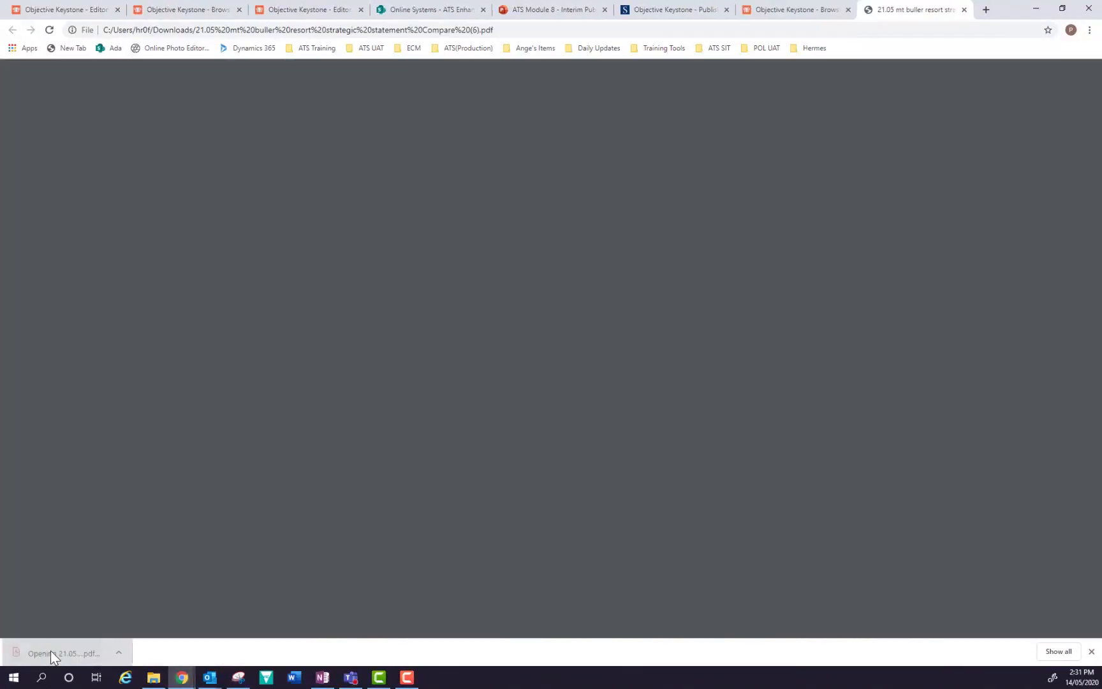
- Examine the marked-up deletions and additions in section 21.05-2 VISION – STRATEGIC FRAMEWORK of the comparison PDF
scroll(501, 268, "down", 3)
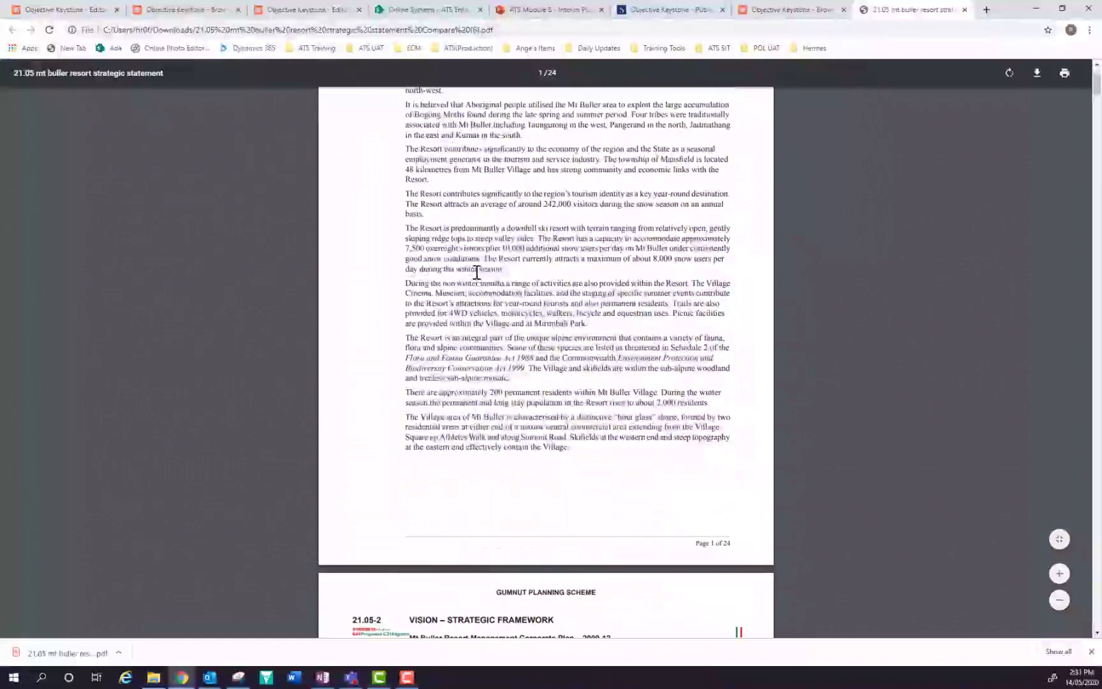
scroll(485, 271, "up", 3)
scroll(478, 271, "down", 7)
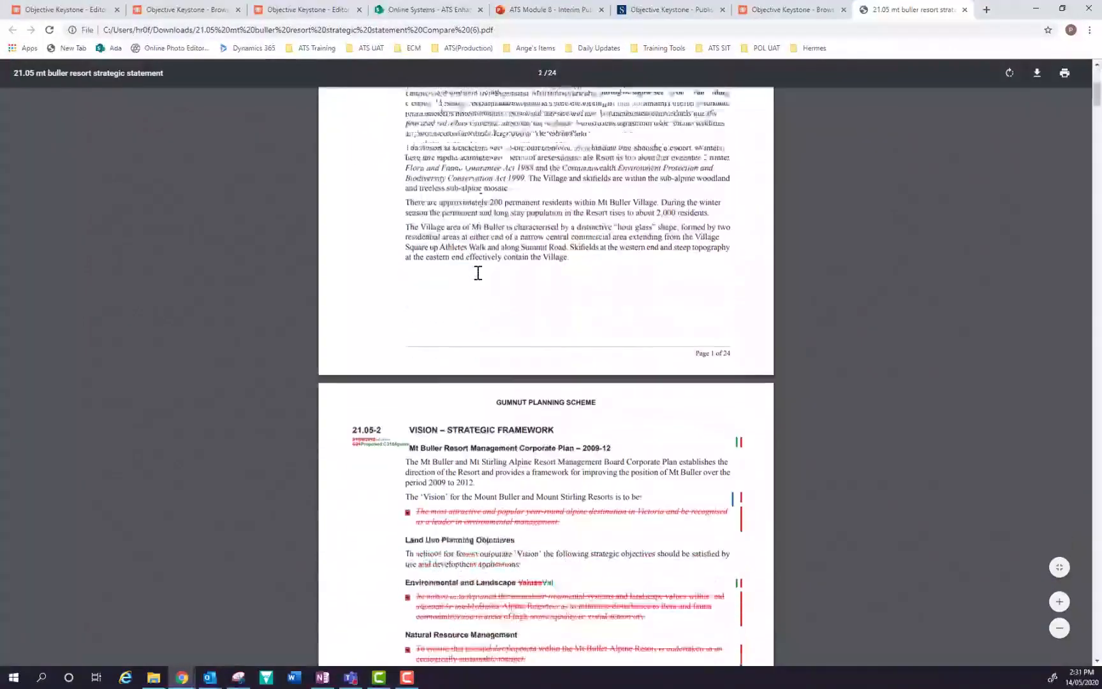
scroll(447, 329, "down", 1)
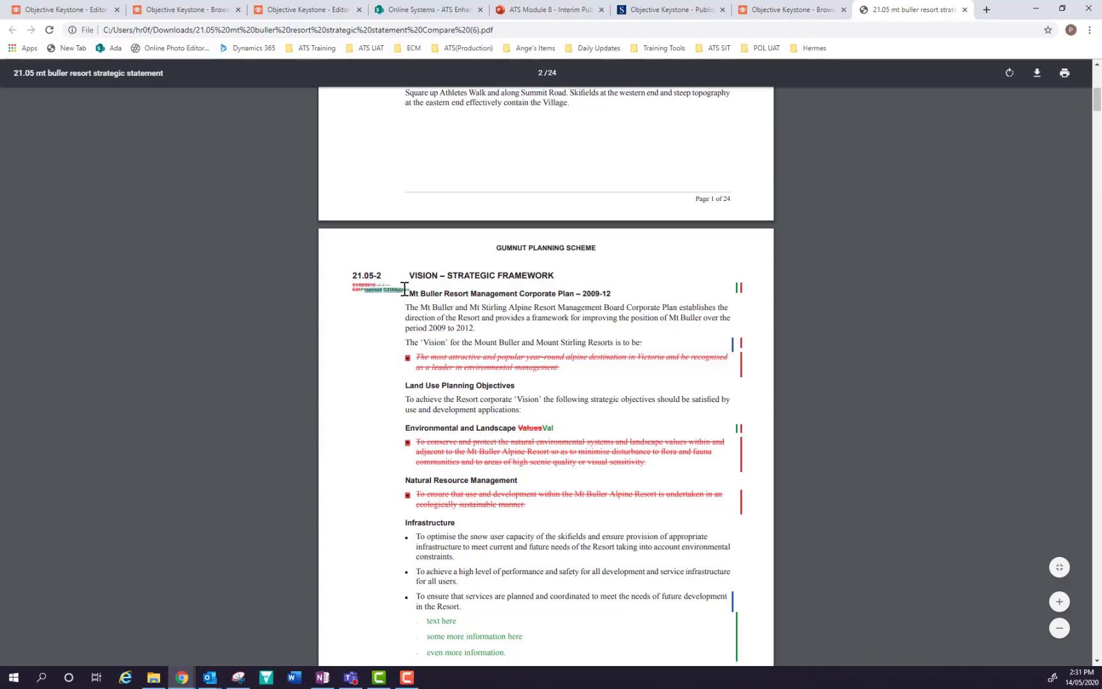
scroll(424, 308, "down", 4)
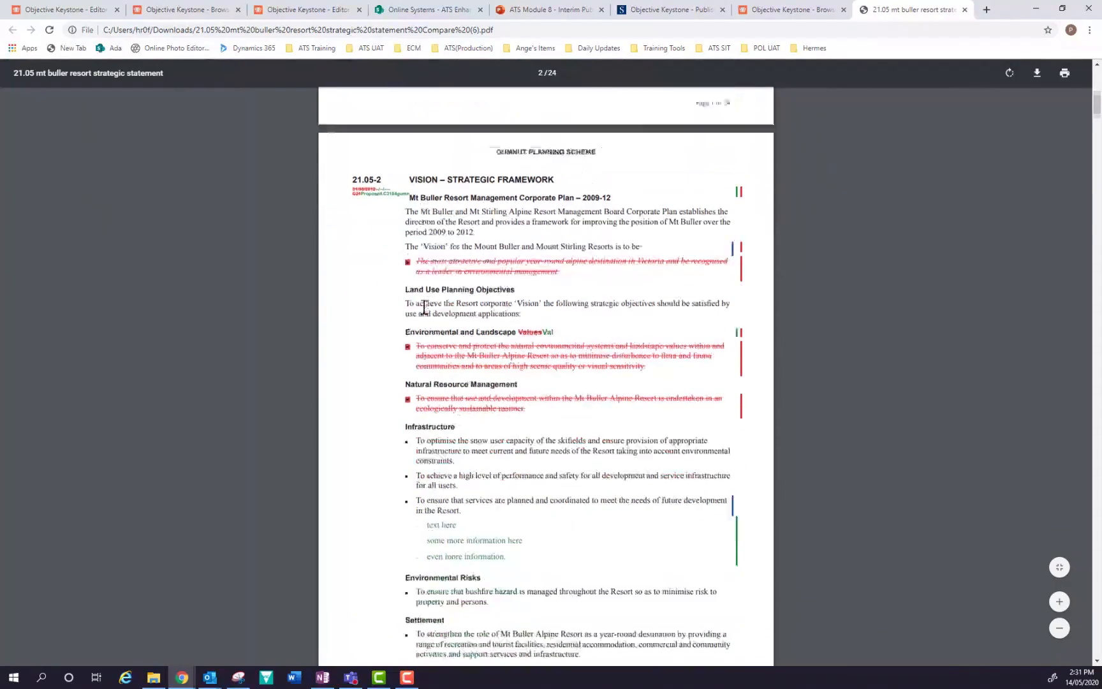
scroll(424, 308, "up", 4)
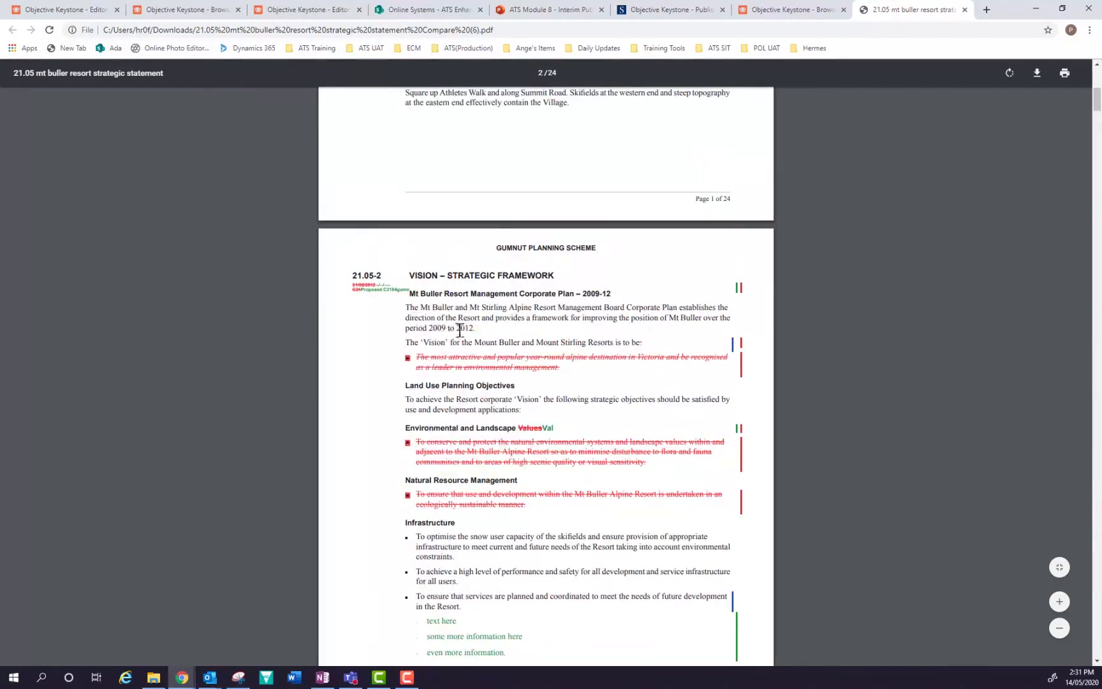
scroll(497, 391, "down", 7)
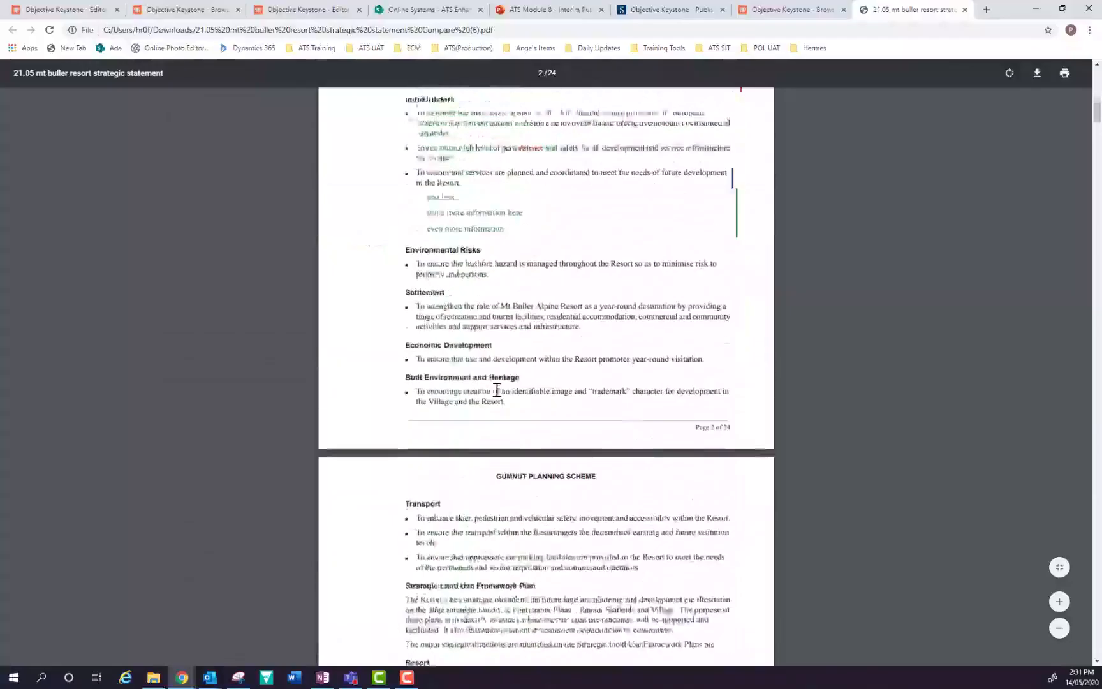
scroll(497, 390, "up", 3)
scroll(497, 389, "up", 3)
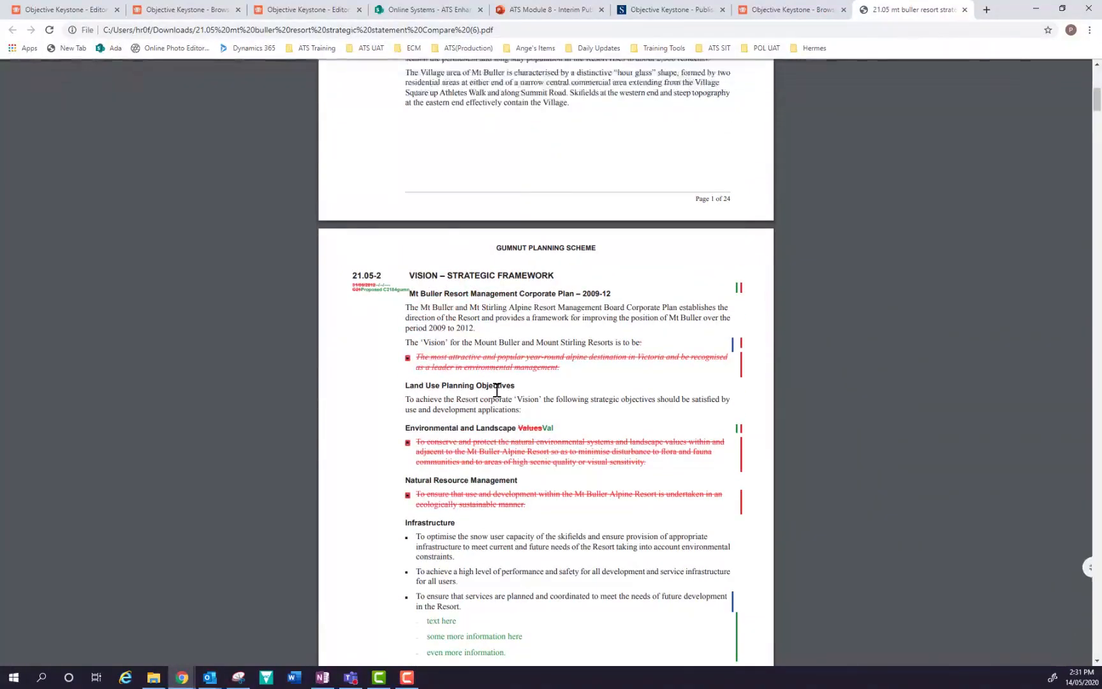
scroll(497, 389, "down", 3)
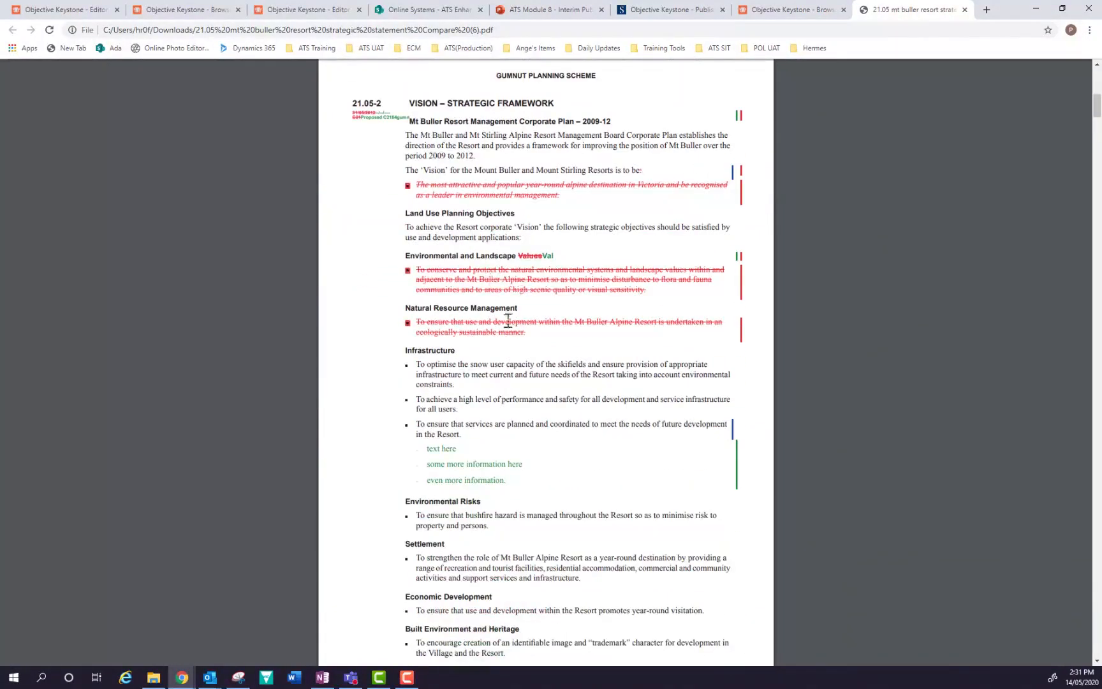
scroll(508, 320, "down", 3)
- Examine the Mt Buller framework plan maps and the Image of landing area heading through page 7, and close the PDF
scroll(479, 314, "down", 20)
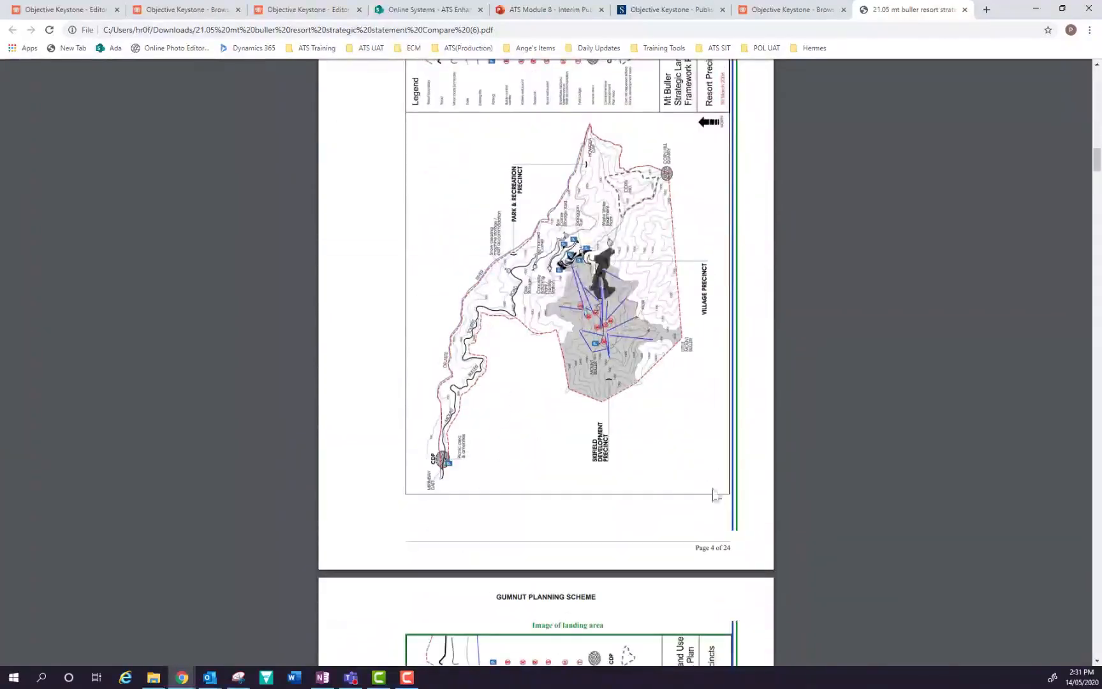
scroll(714, 445, "down", 10)
scroll(708, 435, "up", 6)
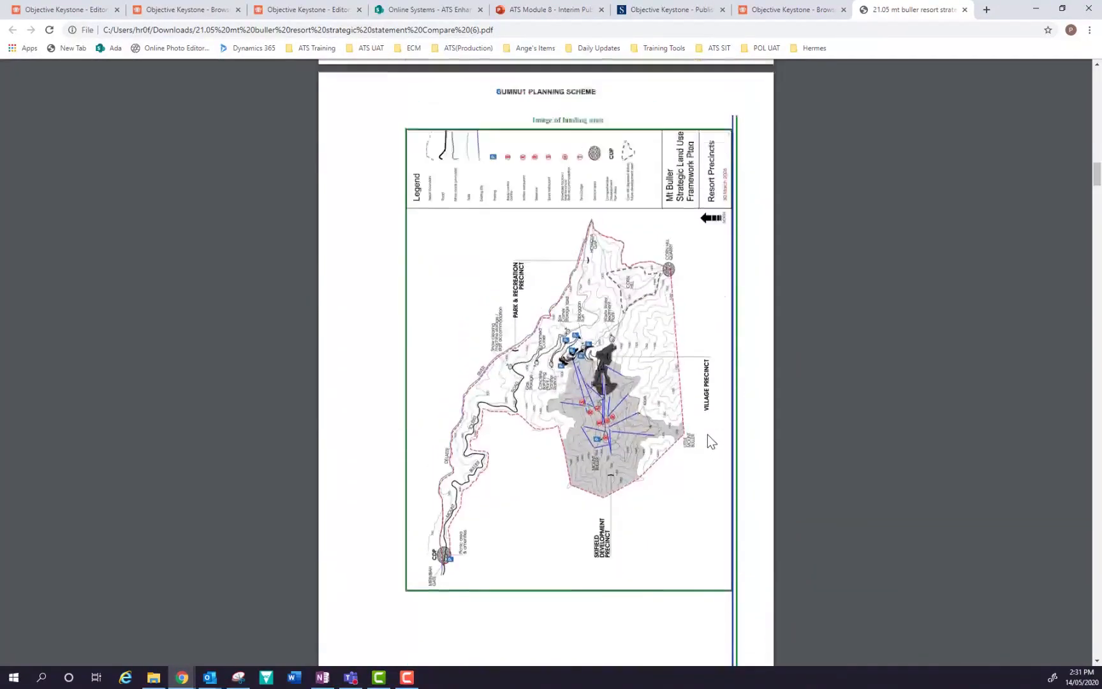
scroll(693, 436, "down", 3)
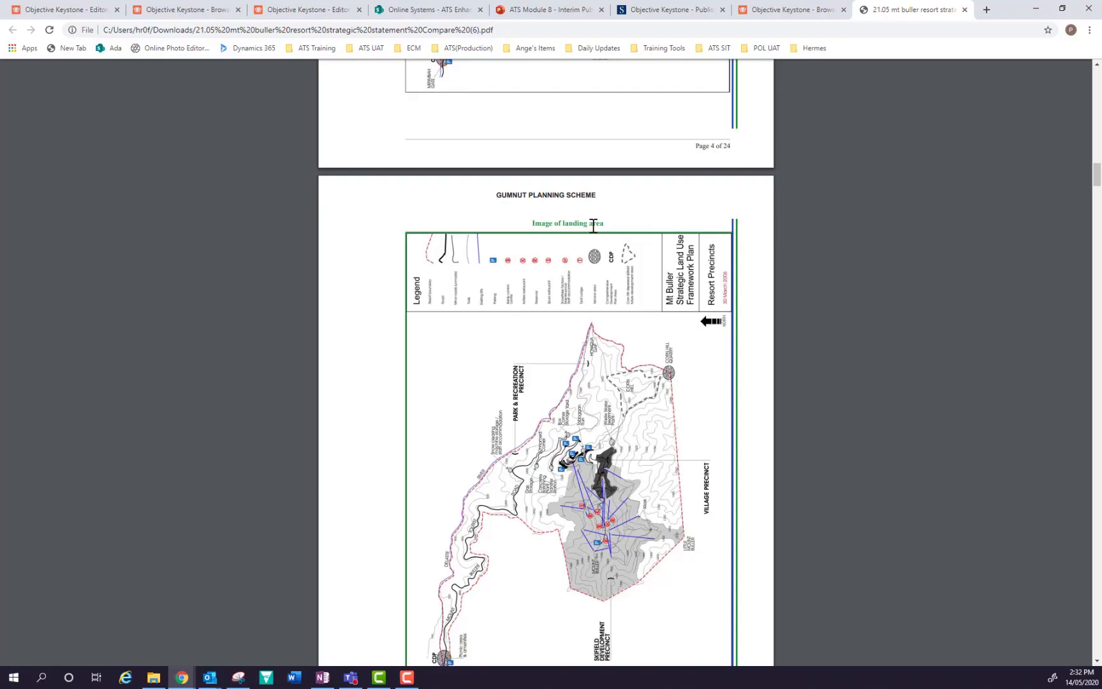
left_click_drag(535, 222, 605, 220)
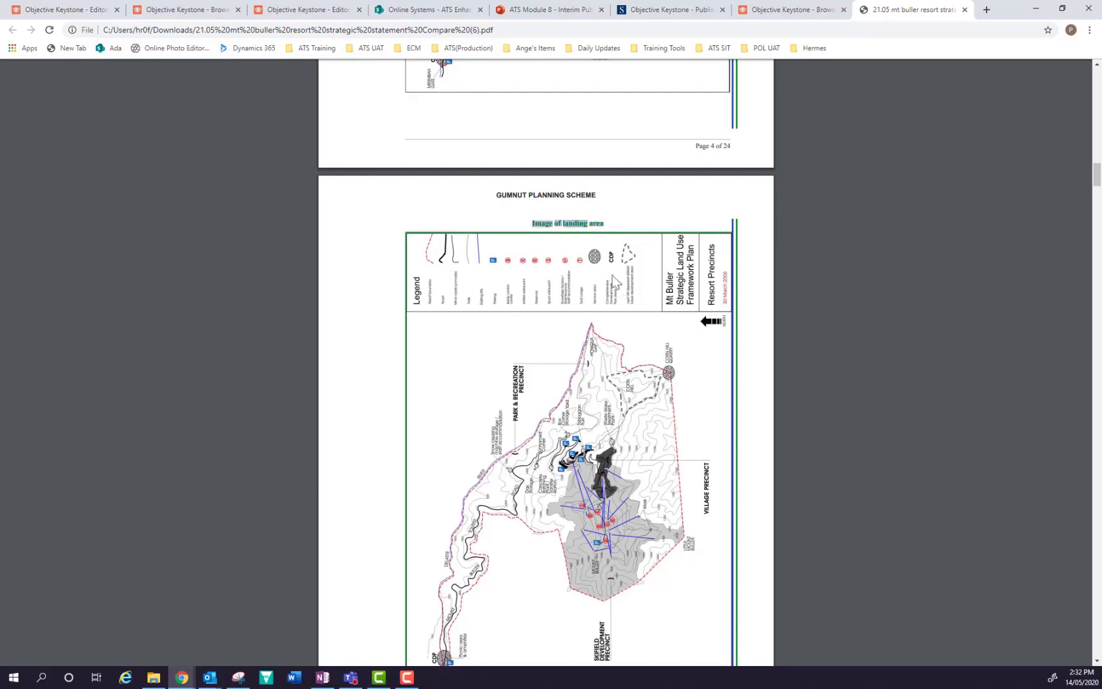
scroll(612, 276, "down", 3)
scroll(601, 254, "up", 3)
scroll(612, 385, "down", 20)
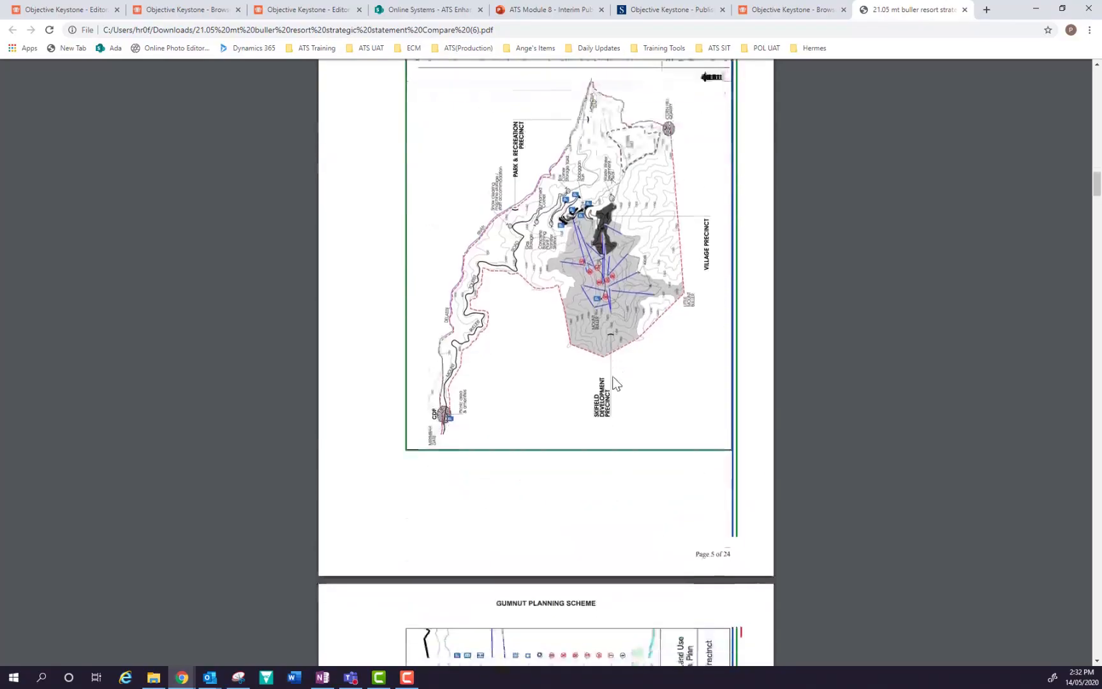
scroll(613, 381, "down", 15)
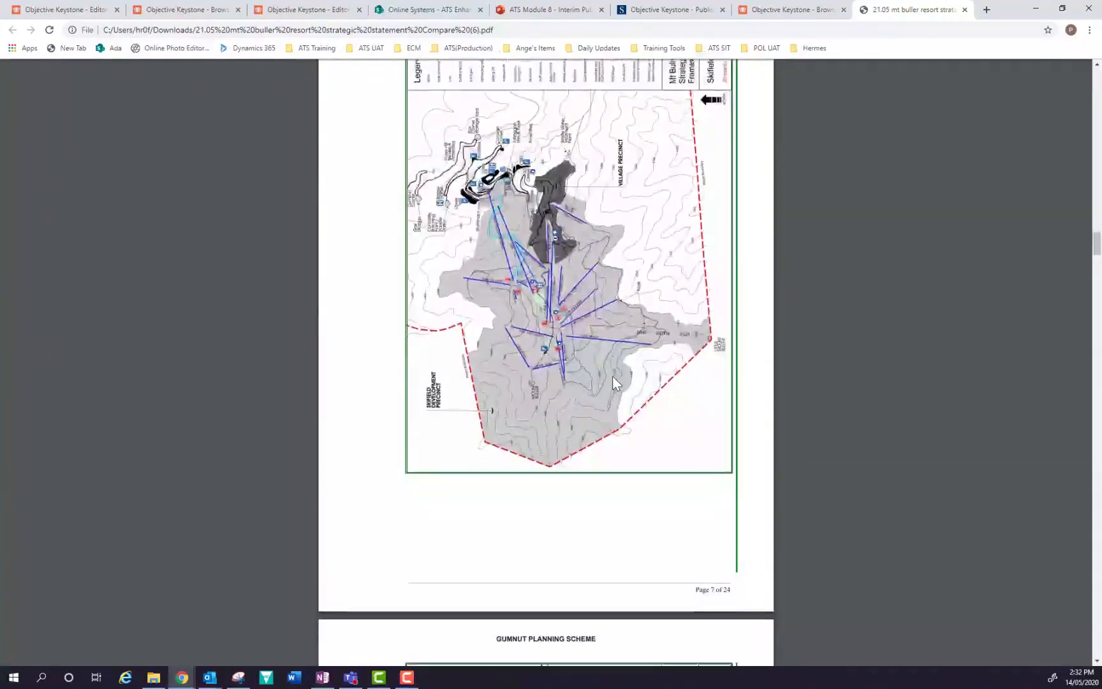
left_click(964, 10)
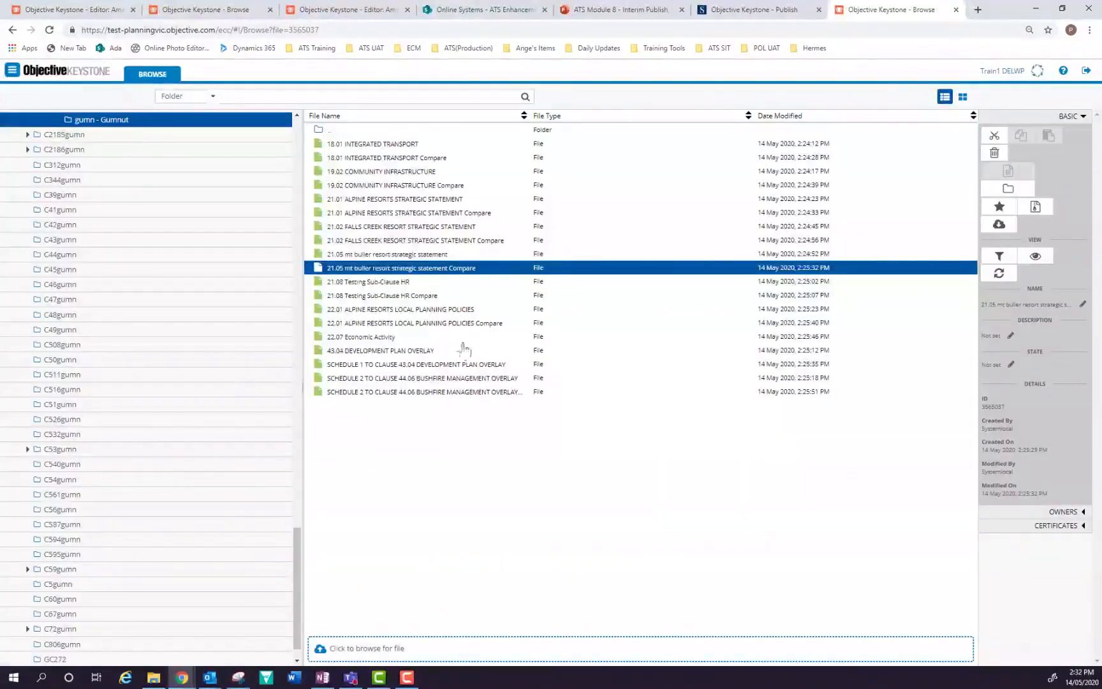
- Download the Compare file for SCHEDULE 2 TO CLAUSE 44.06 BUSHFIRE MANAGEMENT OVERLAY and open the PDF
left_click(352, 391)
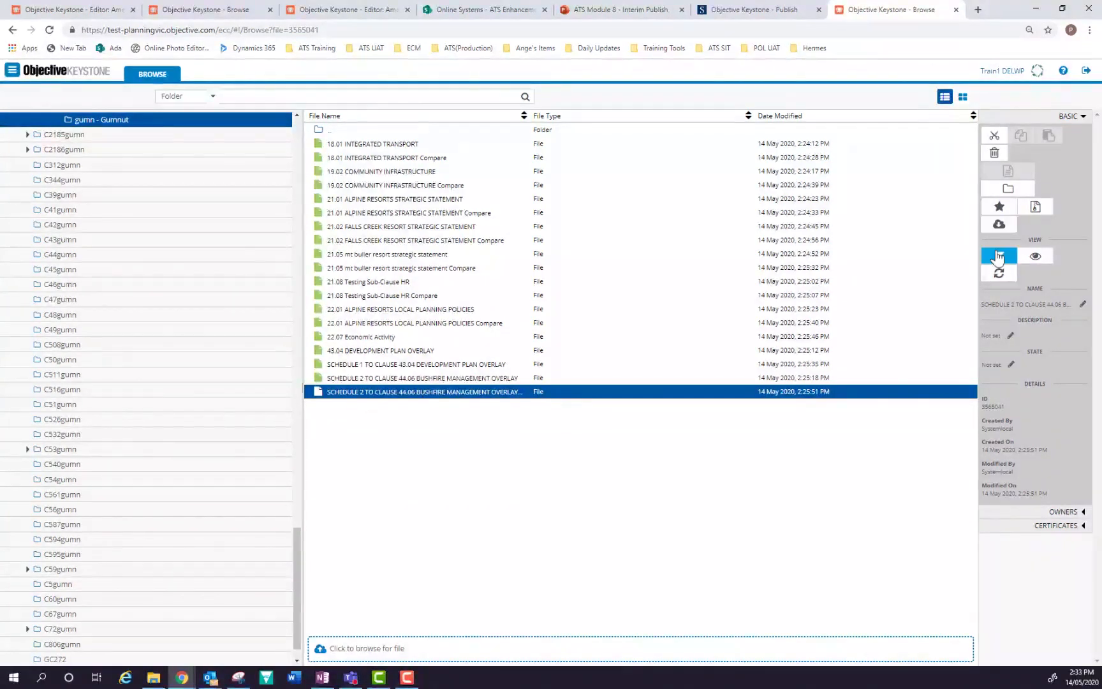
left_click(998, 227)
left_click(64, 653)
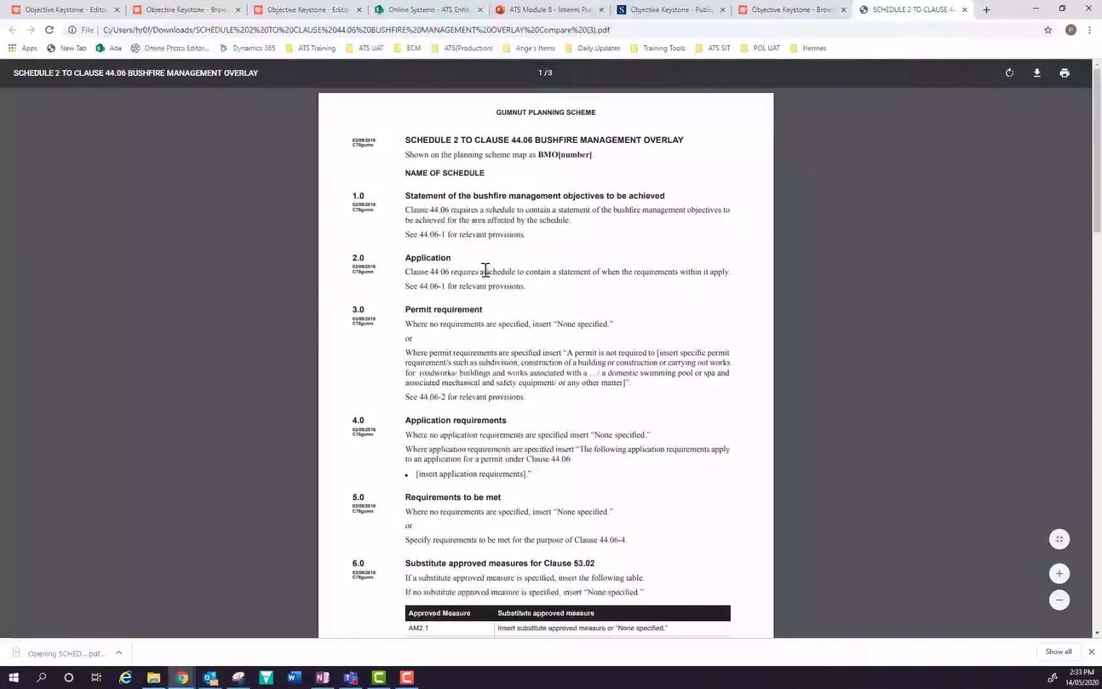
- Examine the schedule comparison through to the changes at 8.0 Mandatory Condition and close the PDF
scroll(488, 281, "down", 4)
scroll(488, 280, "down", 7)
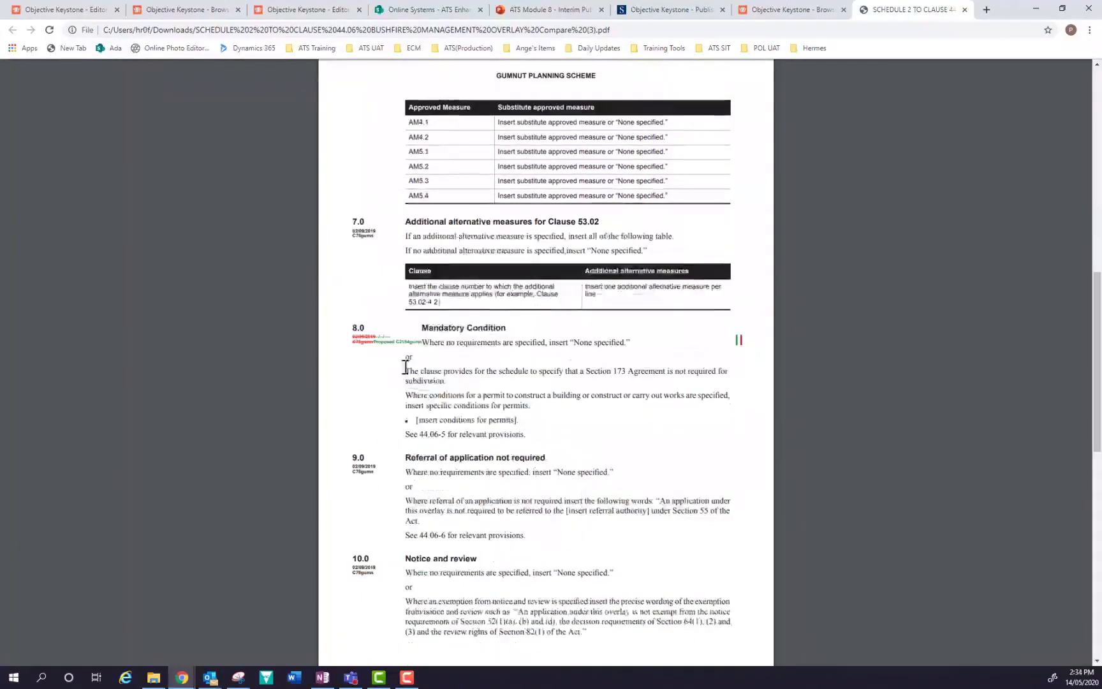
left_click(965, 9)
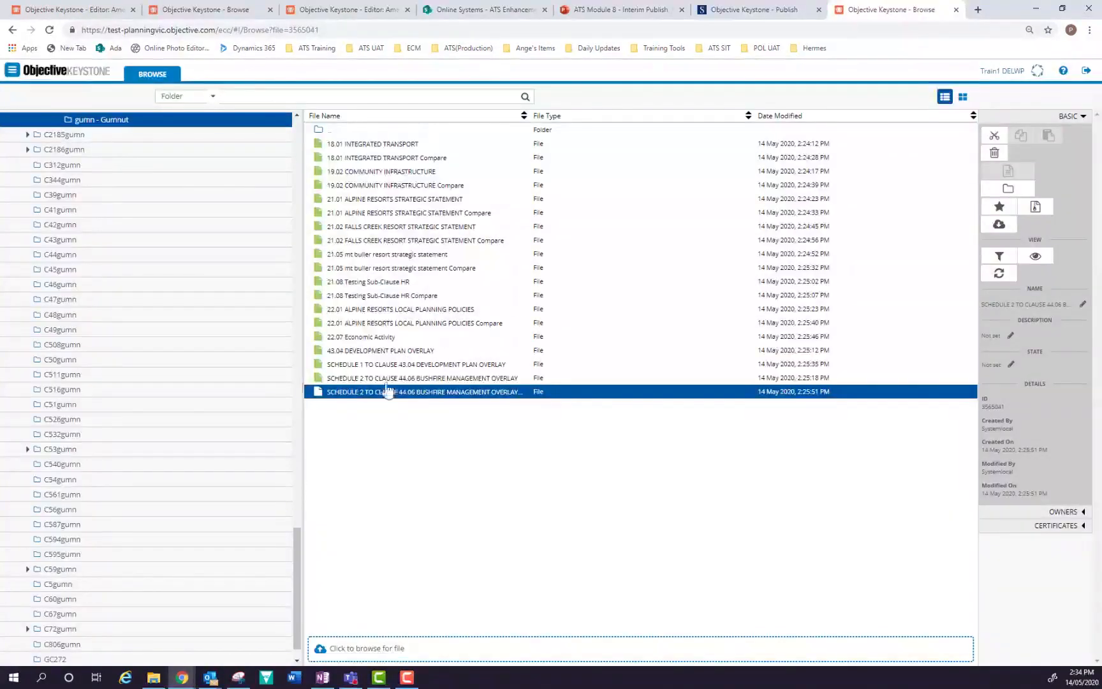
- Download the SCHEDULE 1 TO CLAUSE 43.04 DEVELOPMENT PLAN OVERLAY file and open the PDF
left_click(353, 366)
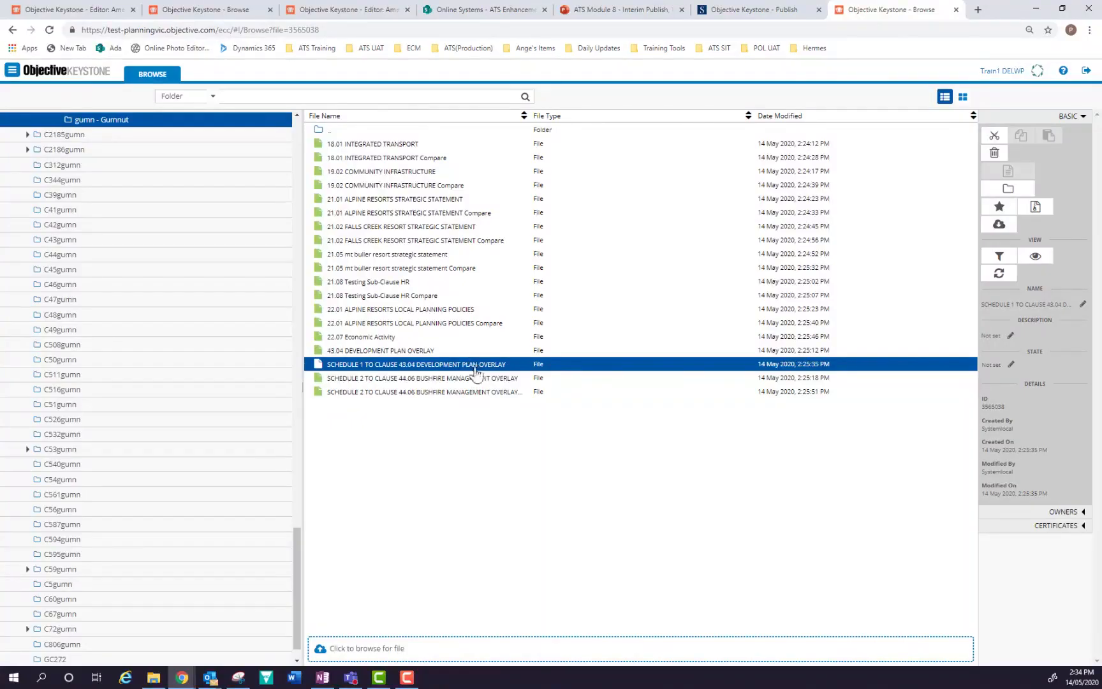
left_click(1002, 229)
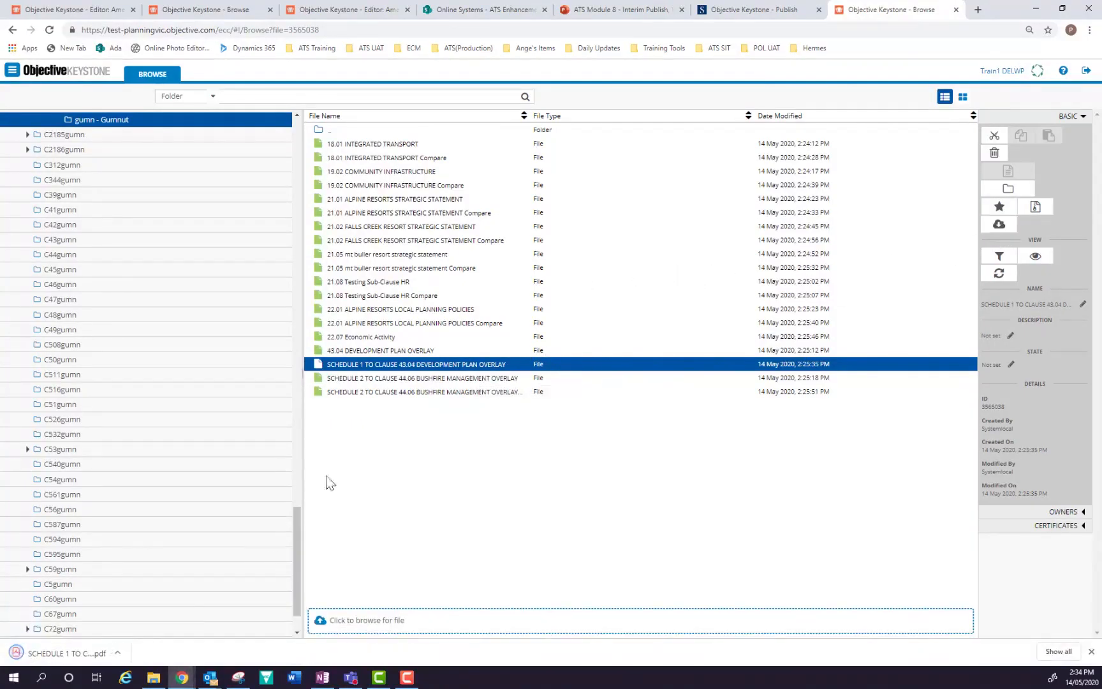
left_click(63, 656)
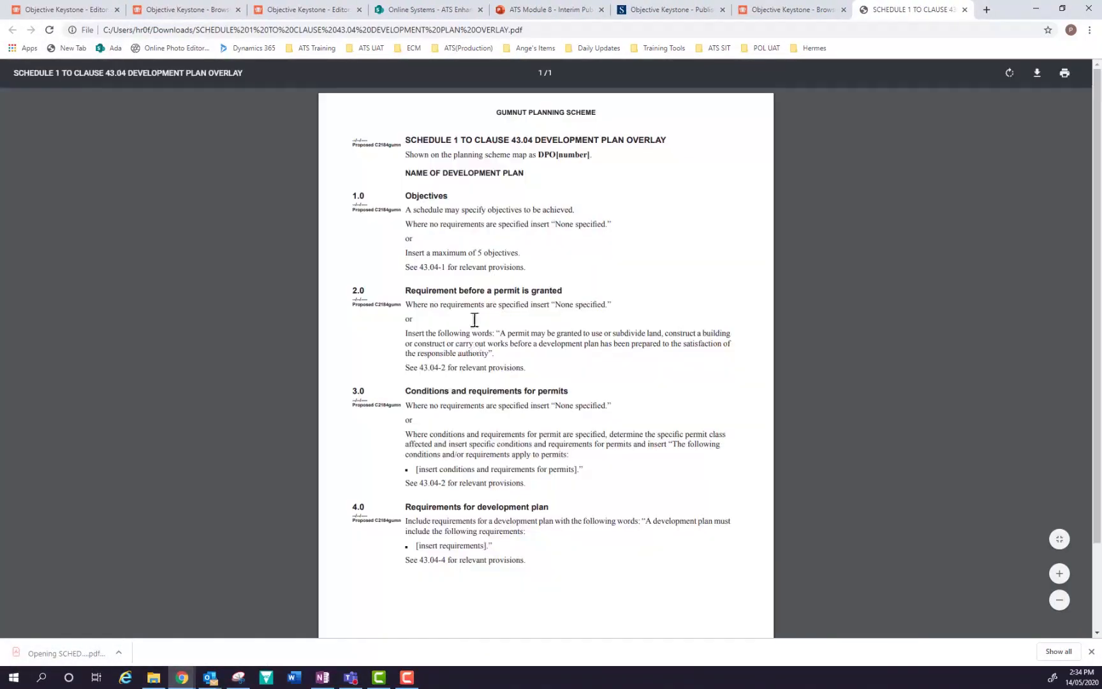
- Read through the Development Plan Overlay schedule, close it, and expand the C2184gumn Interim Publish 07/05/2020 draft folder in the folder tree
scroll(467, 240, "down", 3)
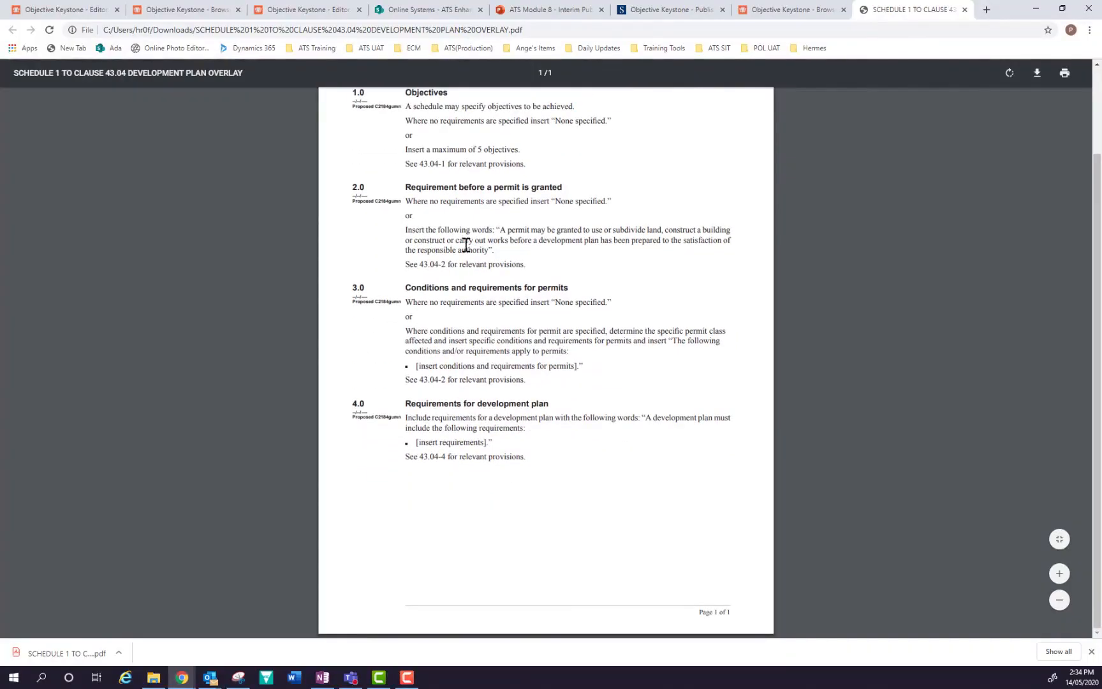
scroll(463, 246, "up", 3)
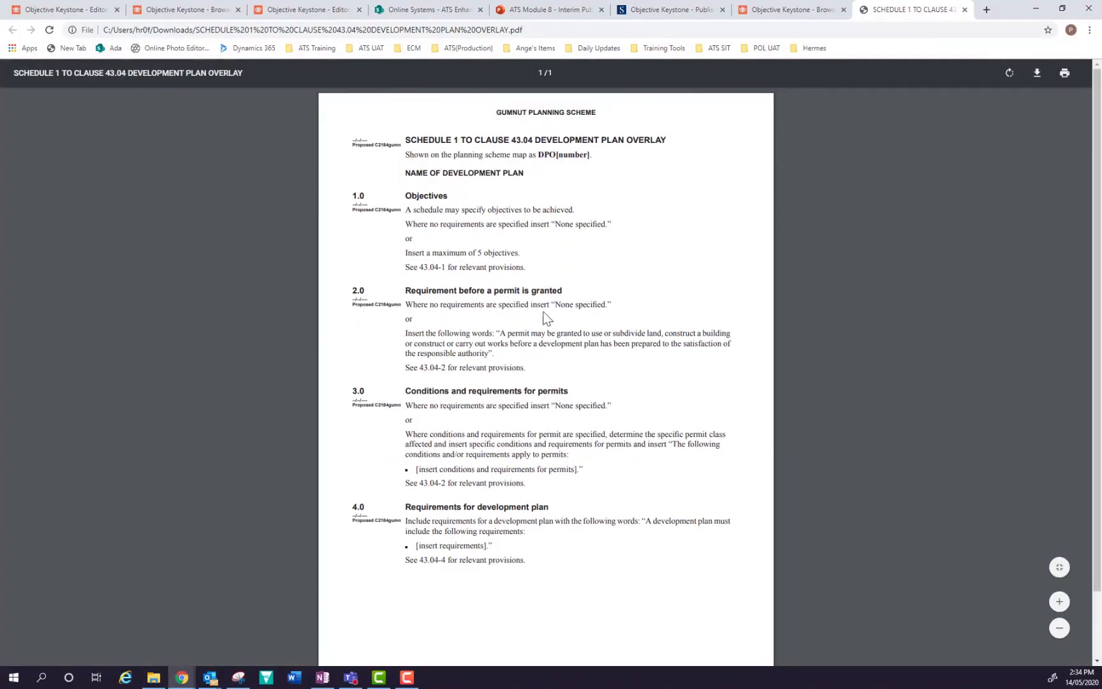
left_click(964, 10)
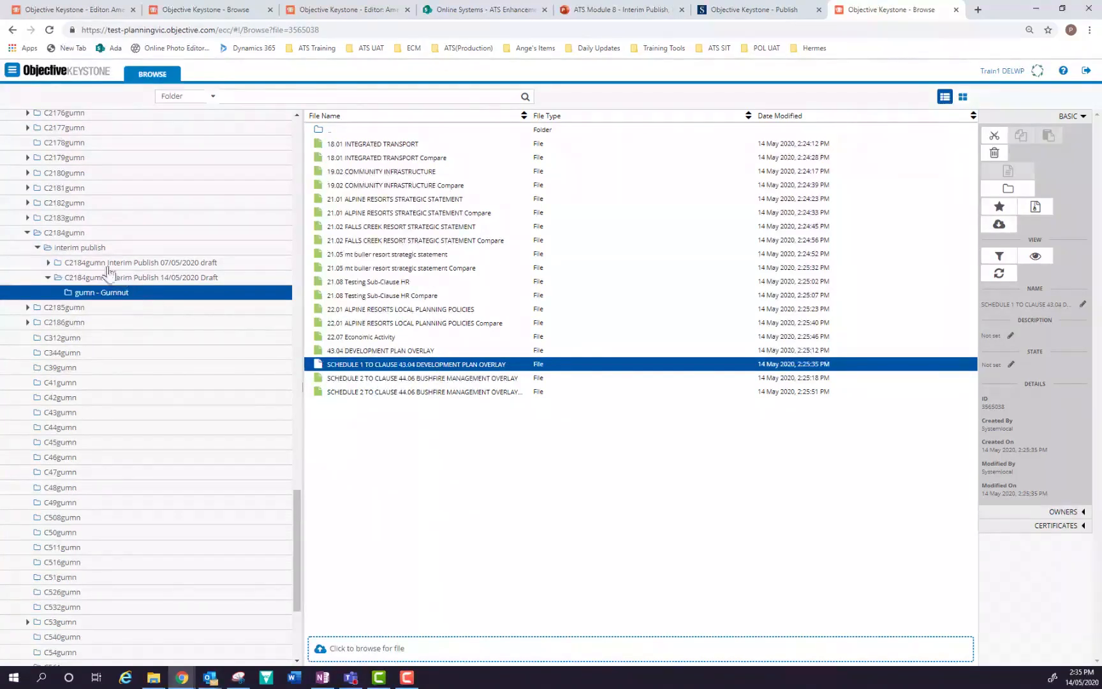
left_click(47, 263)
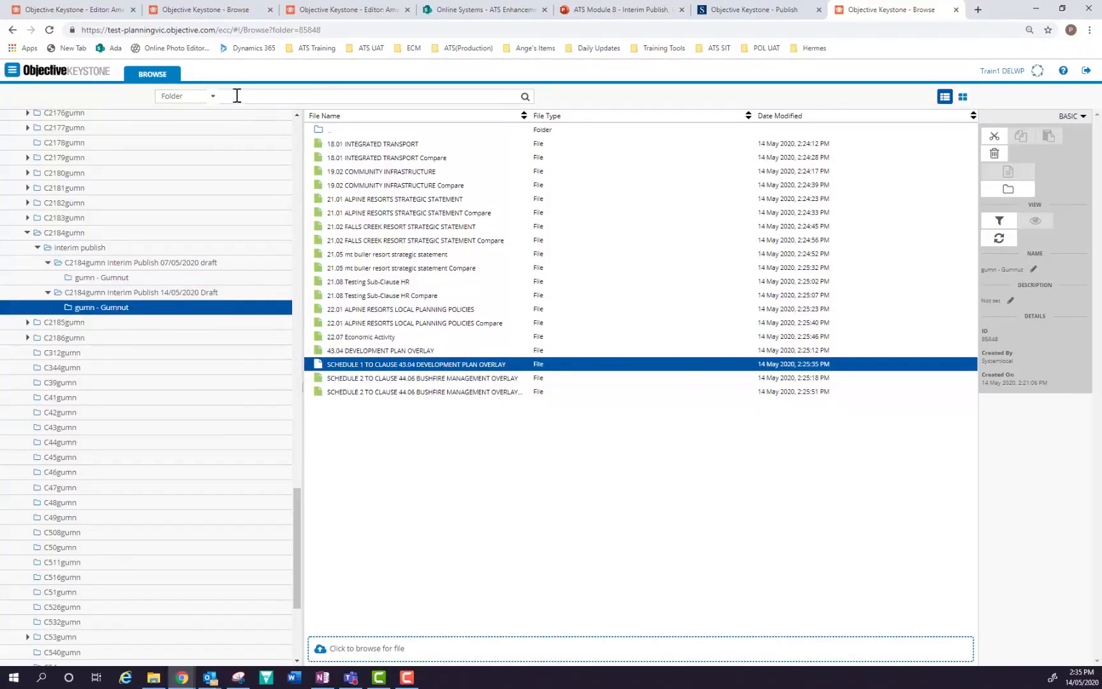
- Set the interim publish form's name suffix to Submit and run the interim publish for amendment C2184gumn
left_click(730, 14)
left_click(383, 340)
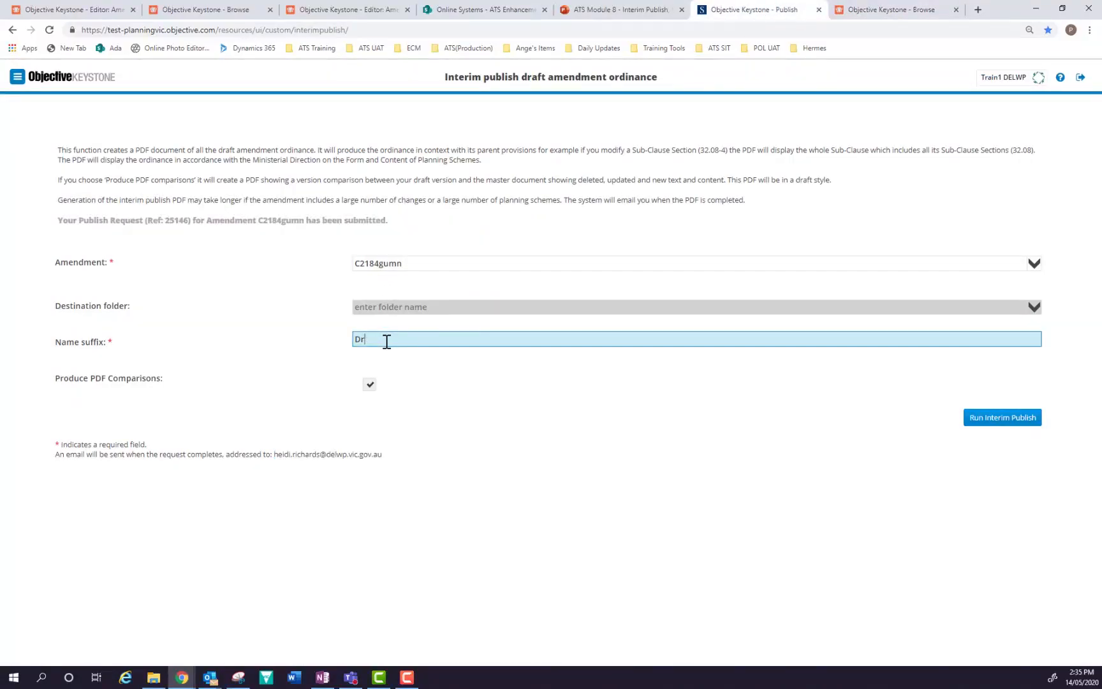
key("BackSpace")
key("BackSpace")
type("Aut")
key("BackSpace")
key("BackSpace")
type("S")
left_click(997, 421)
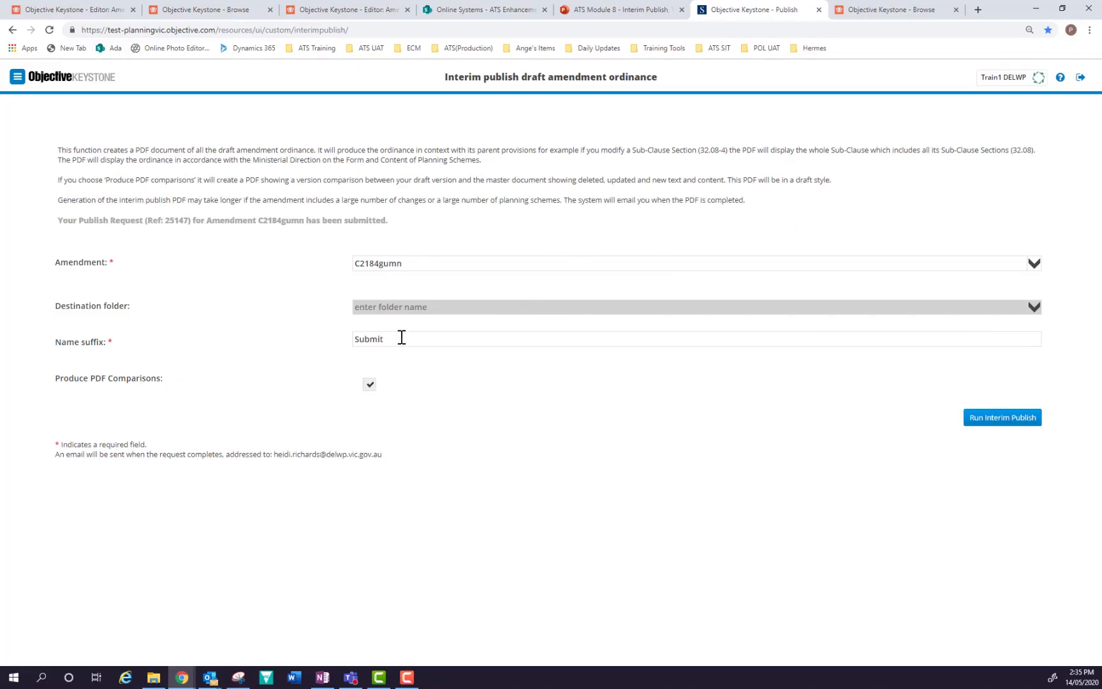
- Check the completion email for the C2184gumn interim publish and reload the C2184gumn folder in the file browser
left_click(883, 11)
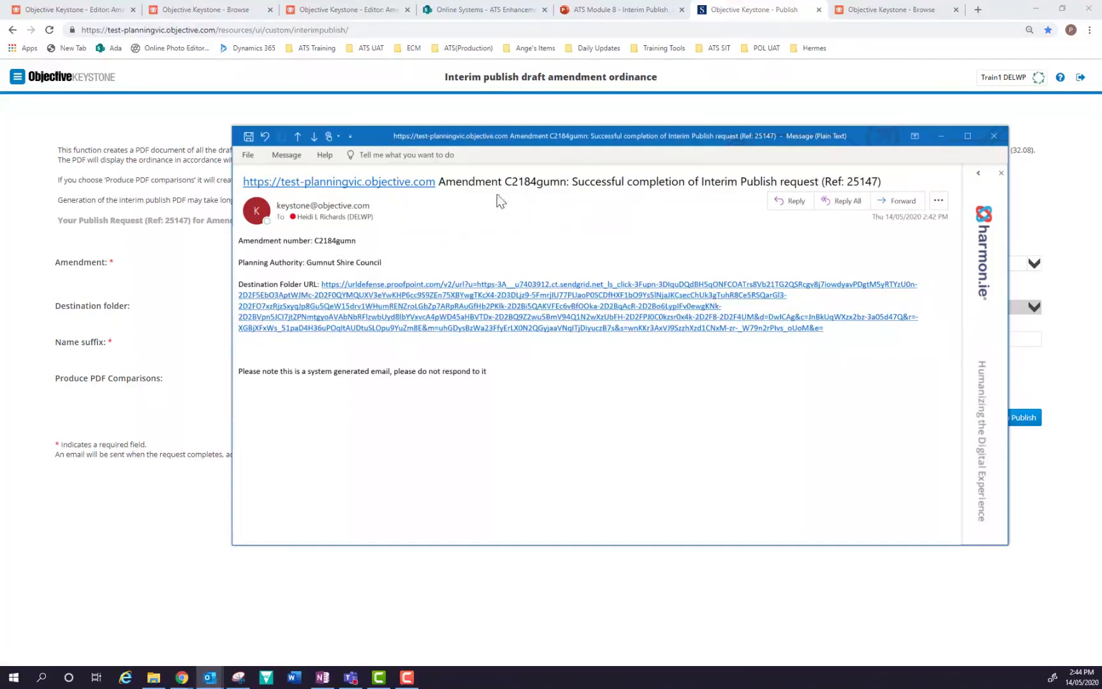
left_click_drag(476, 182, 734, 188)
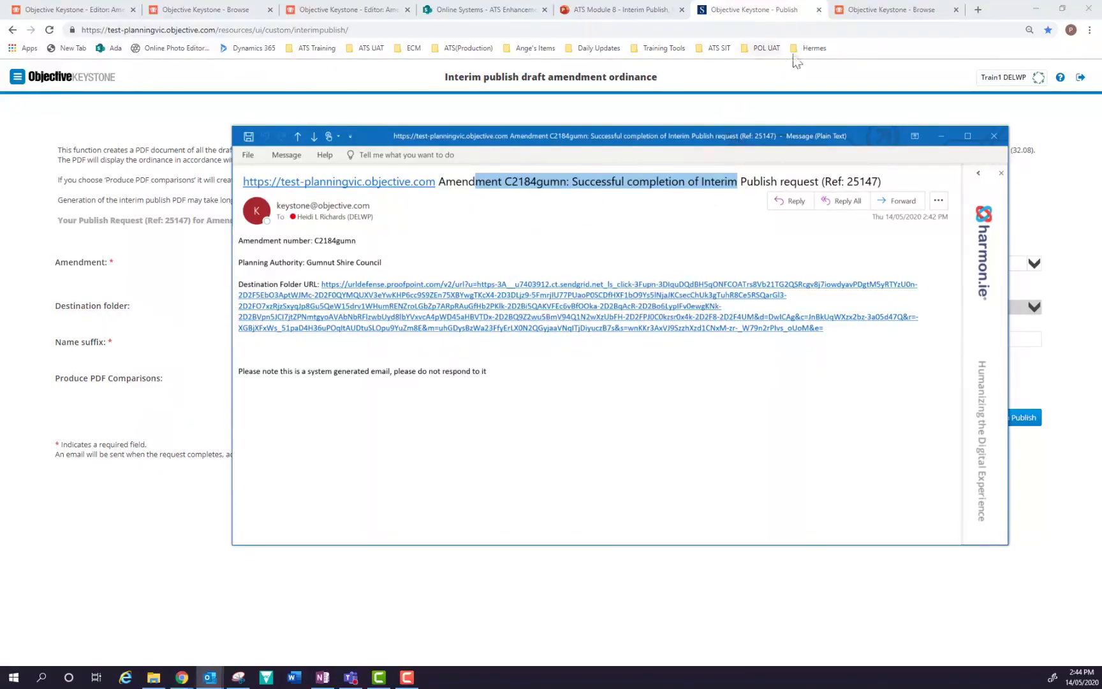
left_click(869, 10)
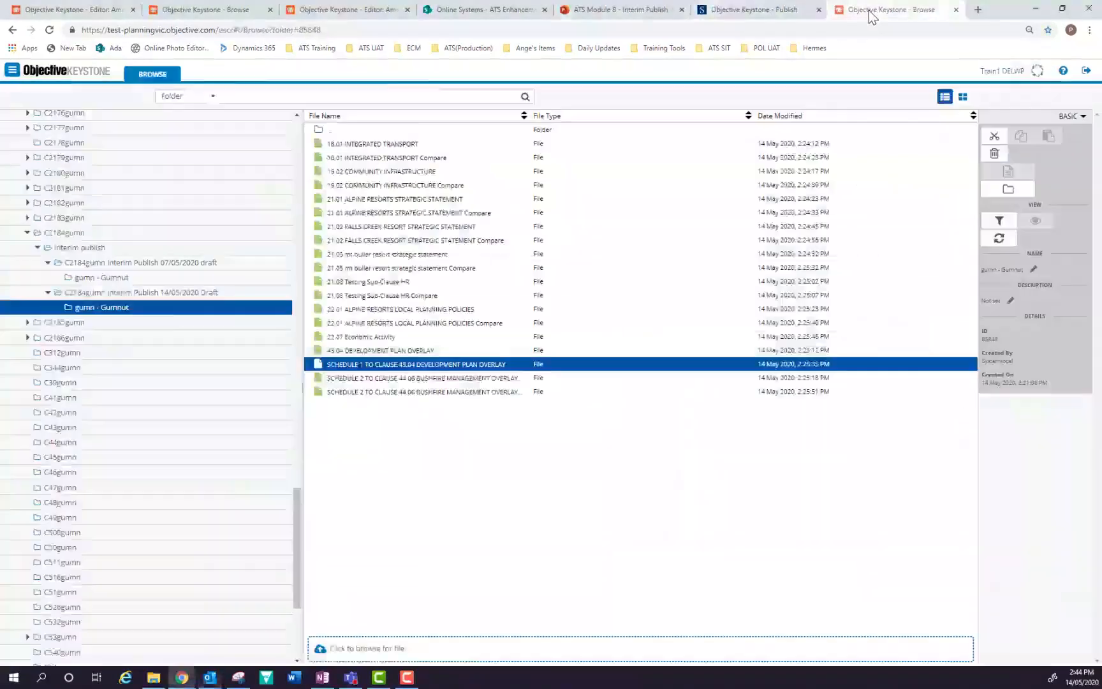
left_click(65, 236)
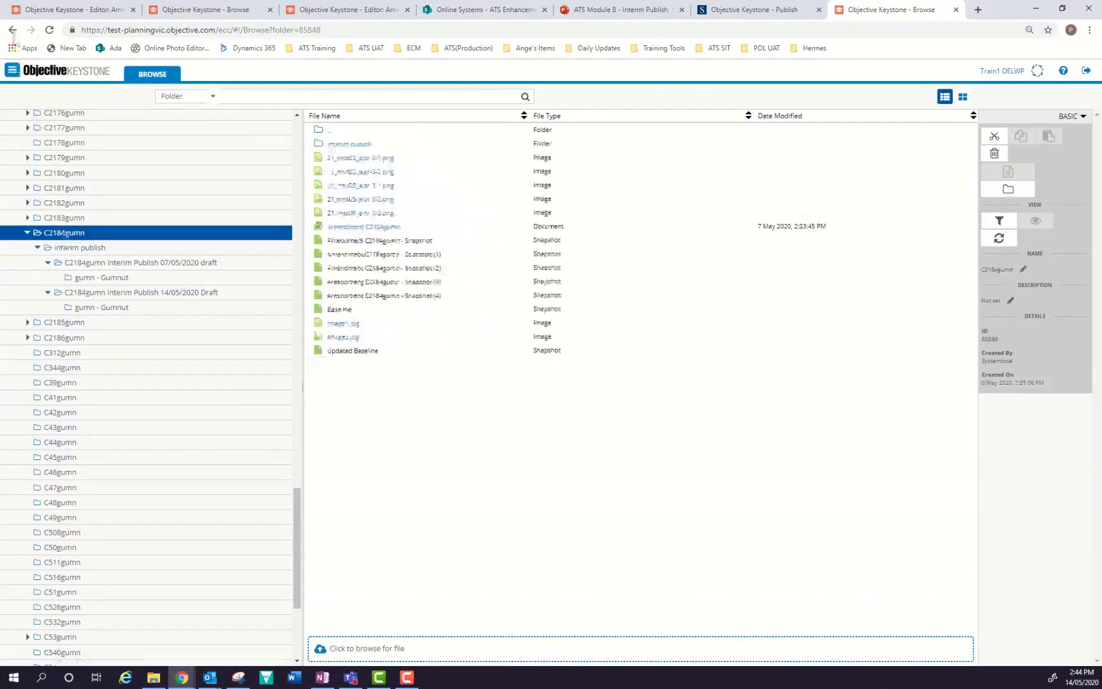
left_click(49, 30)
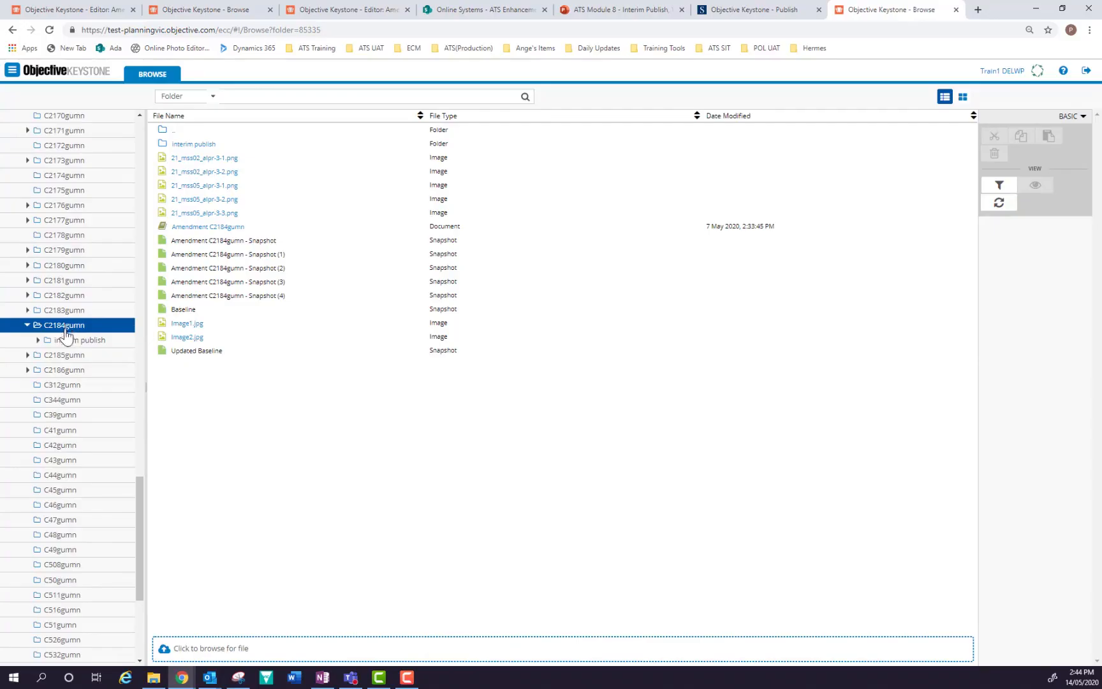
- Widen the folder tree and open the gumn - Gumnut folder inside C2184gumn Interim Publish 14/05/2020 Submit
left_click(64, 342)
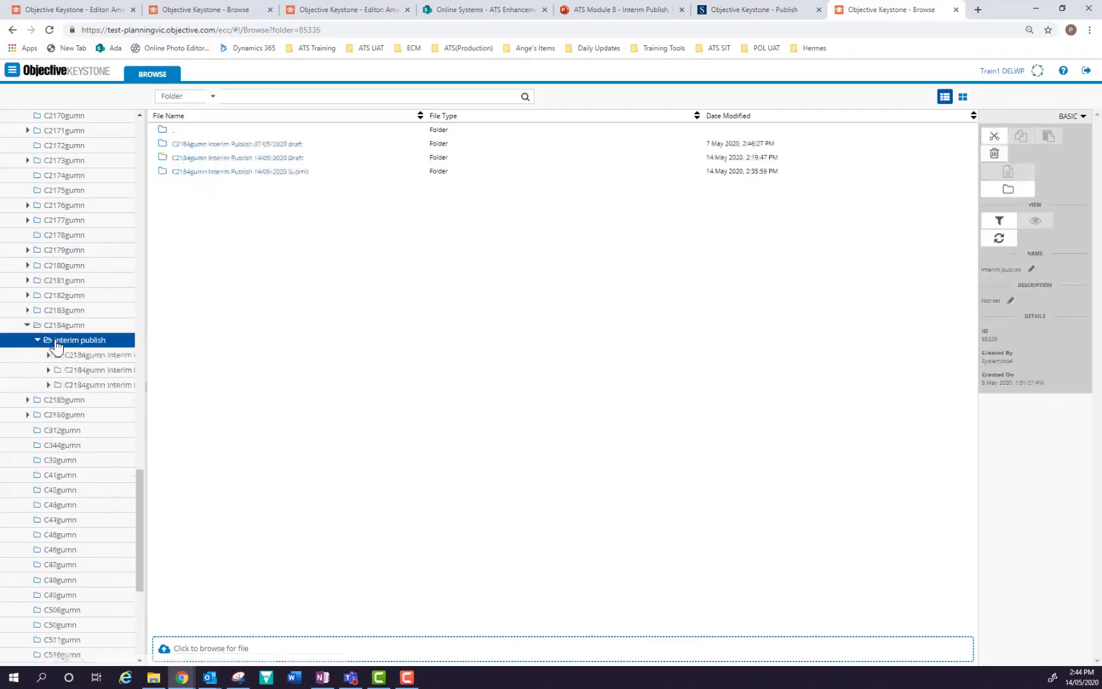
left_click_drag(146, 357, 307, 348)
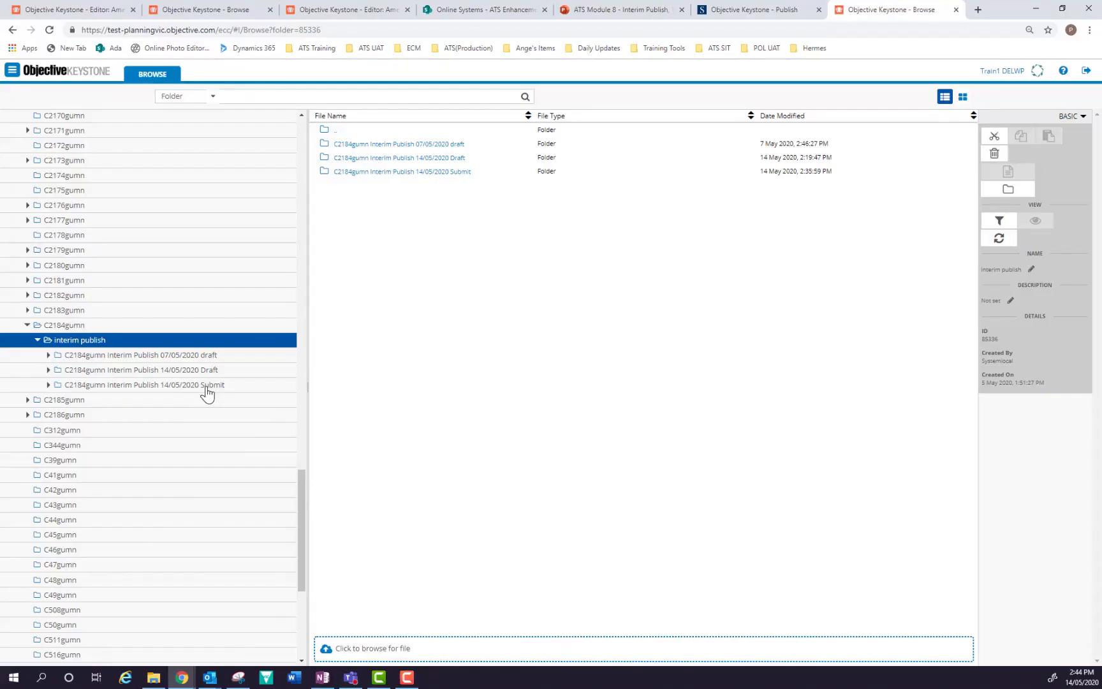
left_click(135, 386)
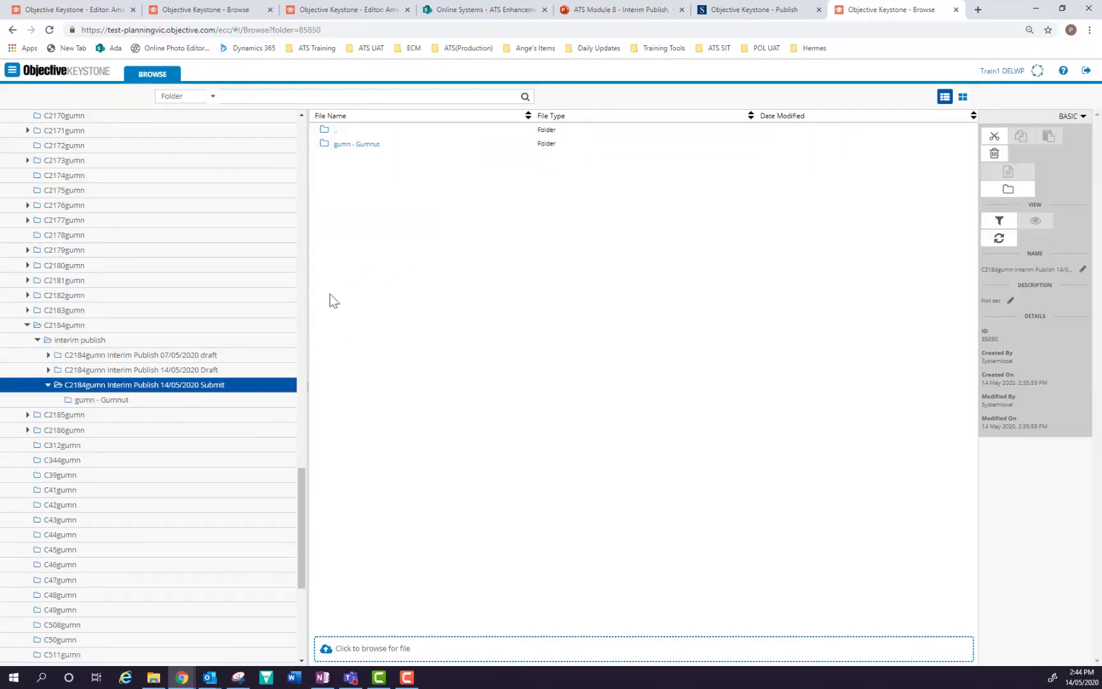
left_click(340, 145)
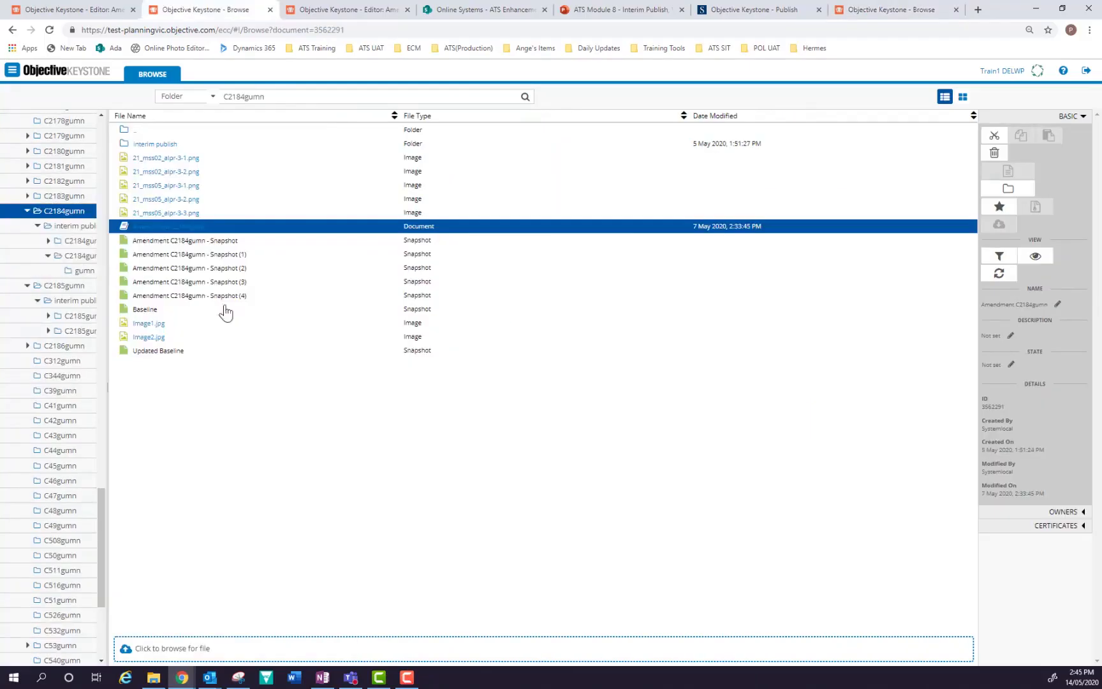
- Open the Amendment C2184gumn document's existing publishes and view the Print PDF (RGB) of Snapshot (4)
left_click(187, 228)
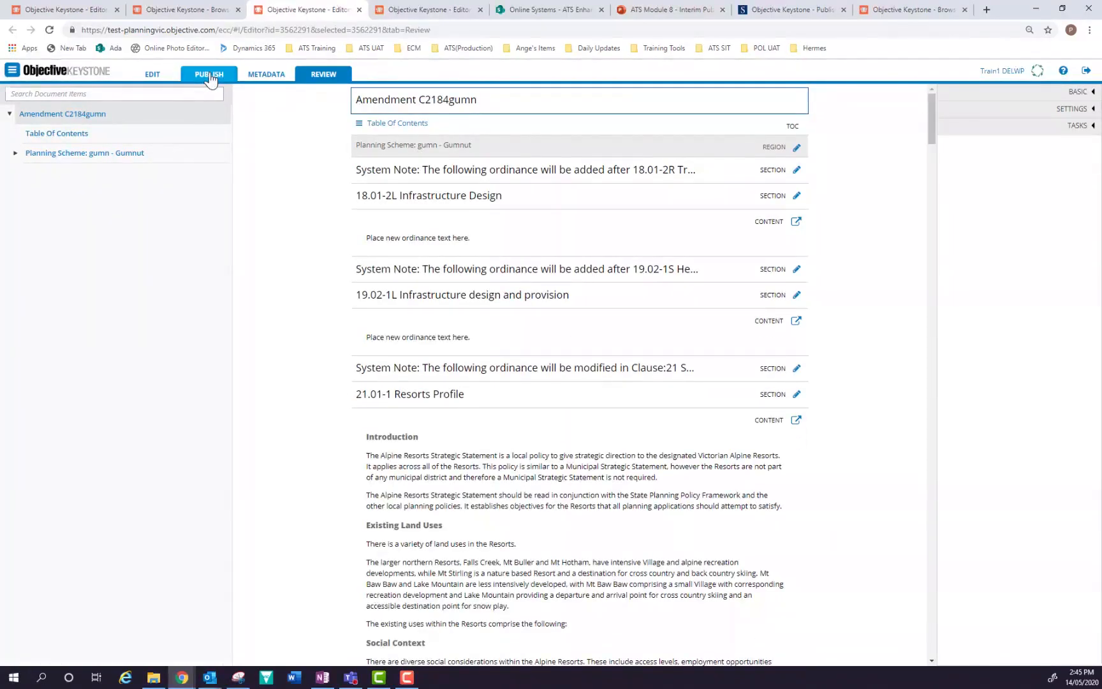
left_click(210, 75)
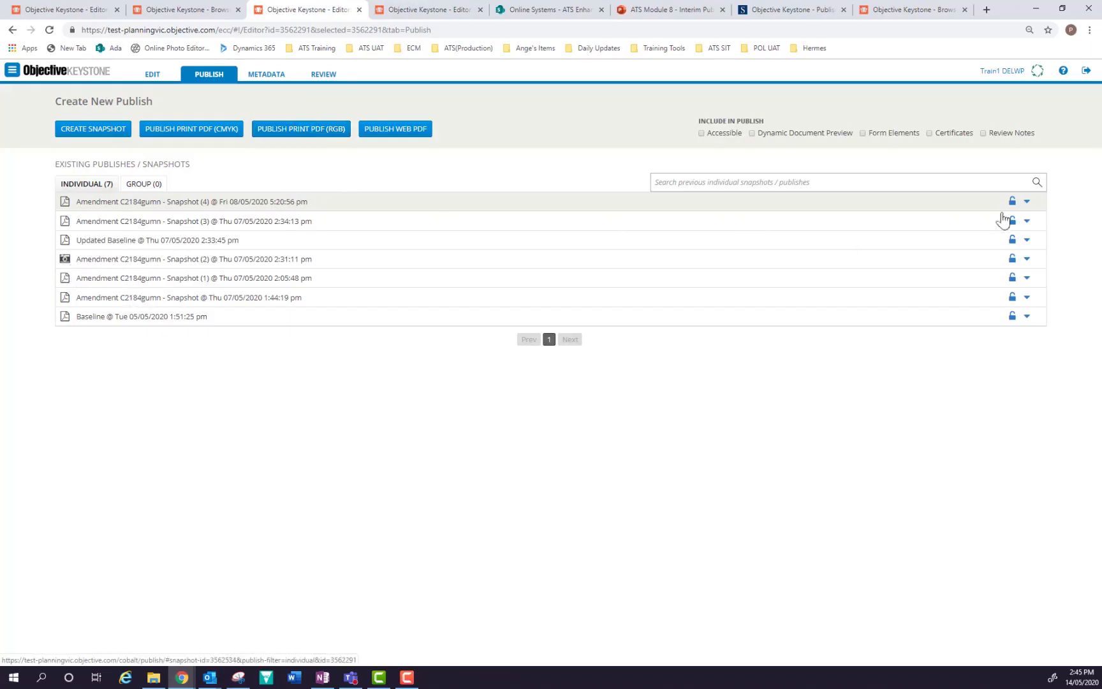
left_click(1027, 201)
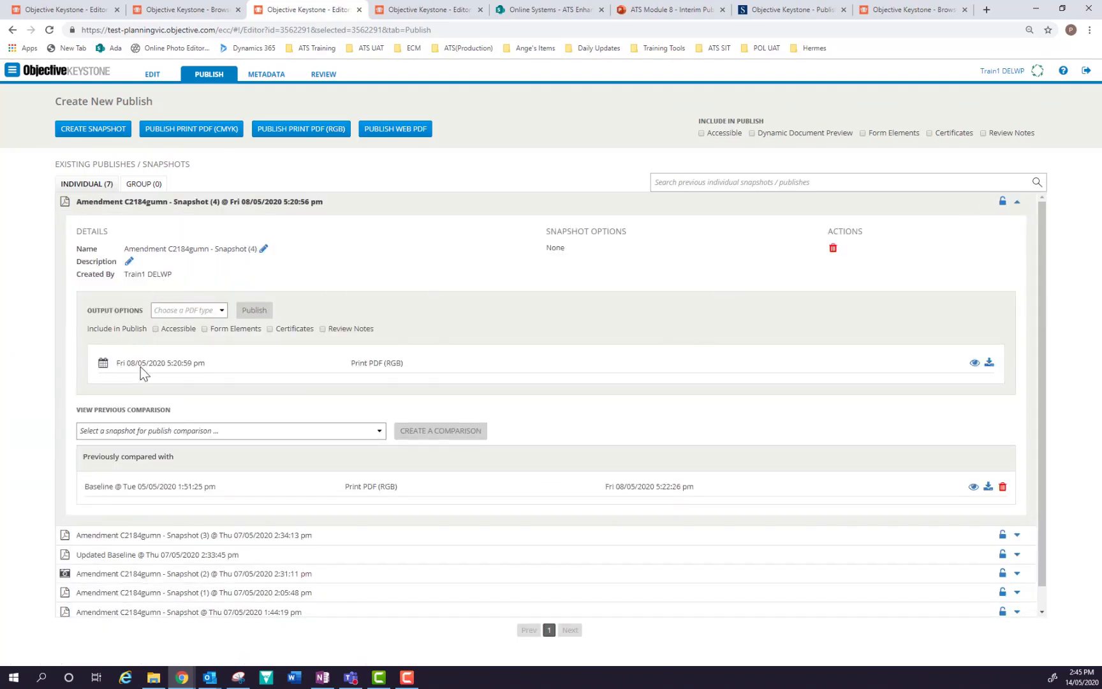
left_click(975, 364)
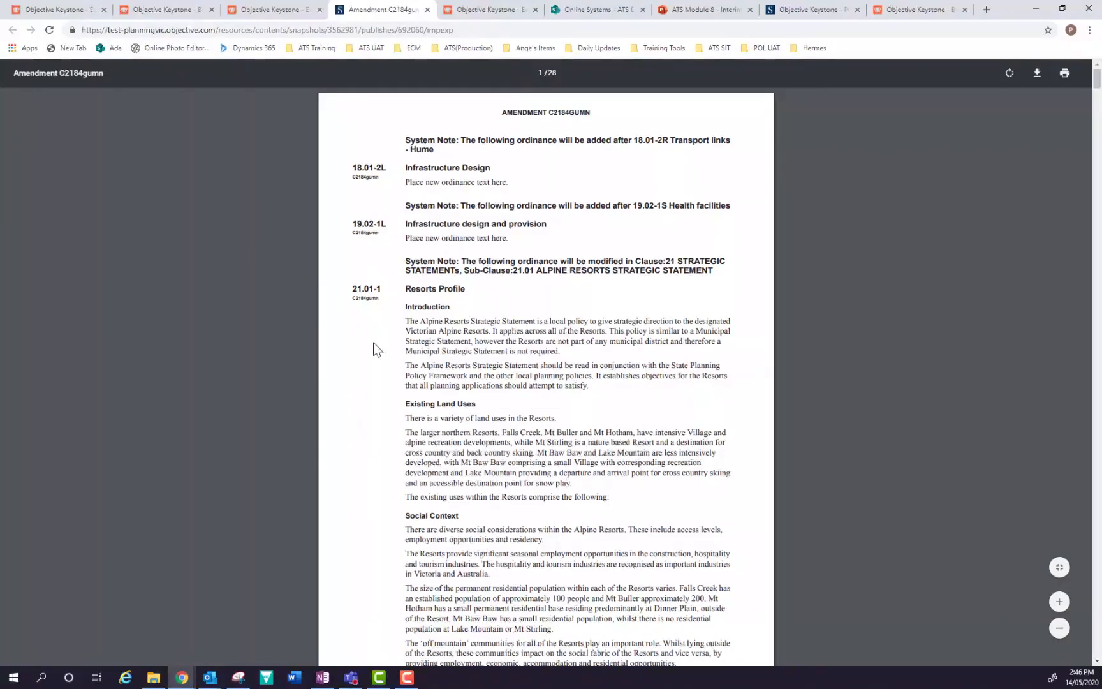
- Skim the first pages of the Snapshot (4) amendment PDF and close it
scroll(386, 309, "down", 3)
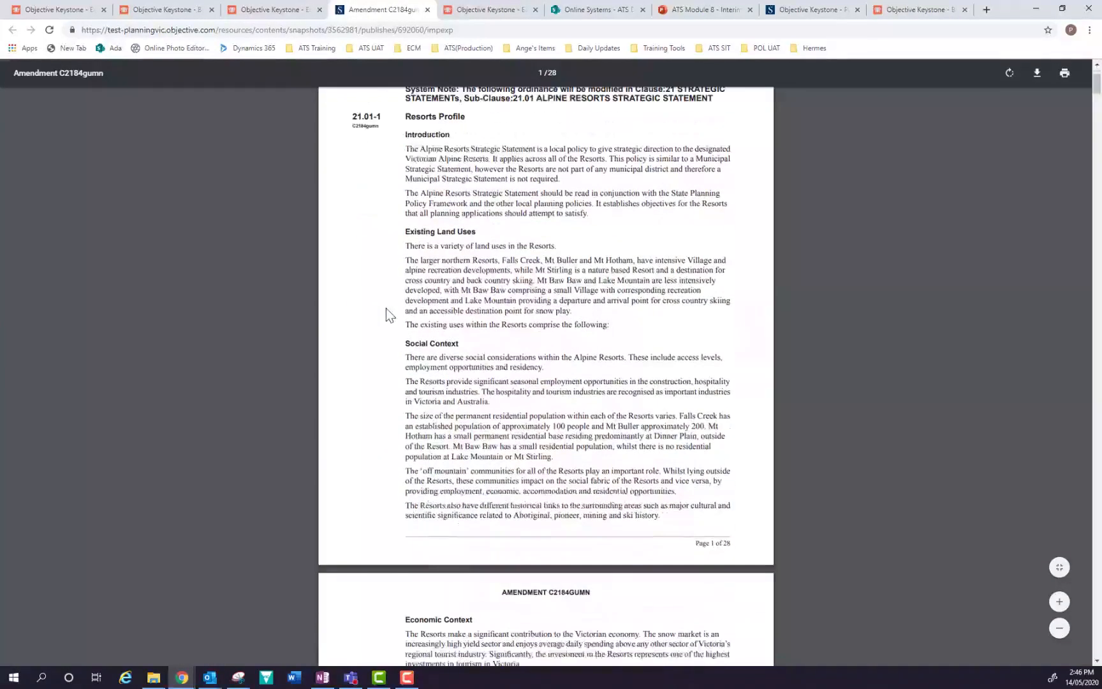
scroll(471, 381, "down", 10)
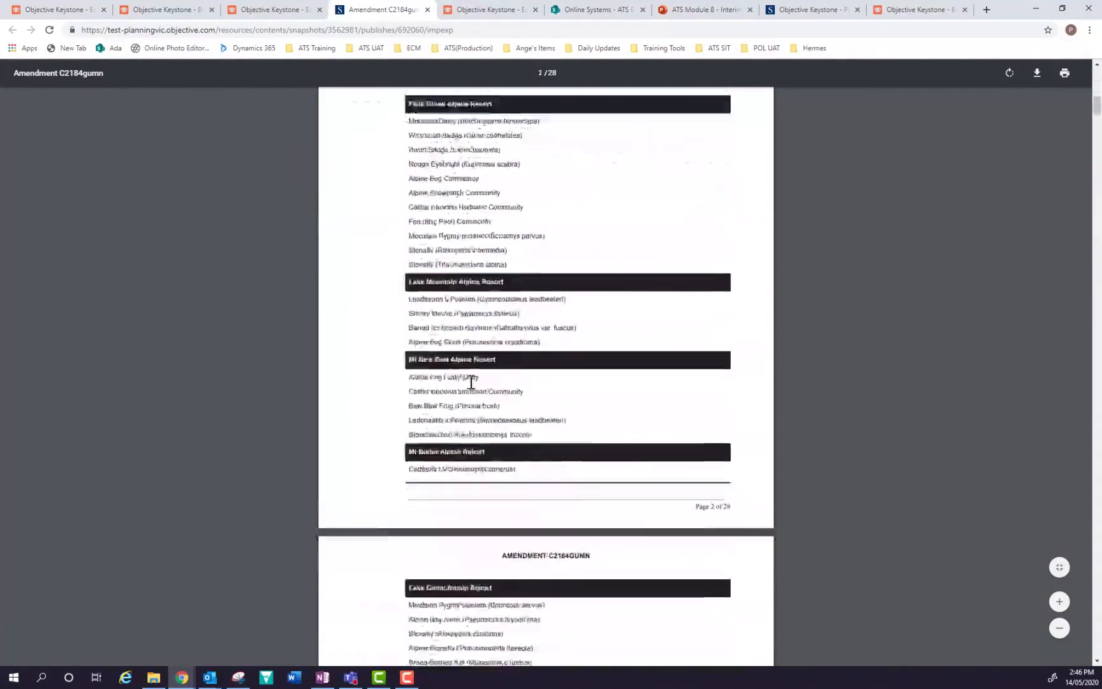
scroll(467, 383, "up", 14)
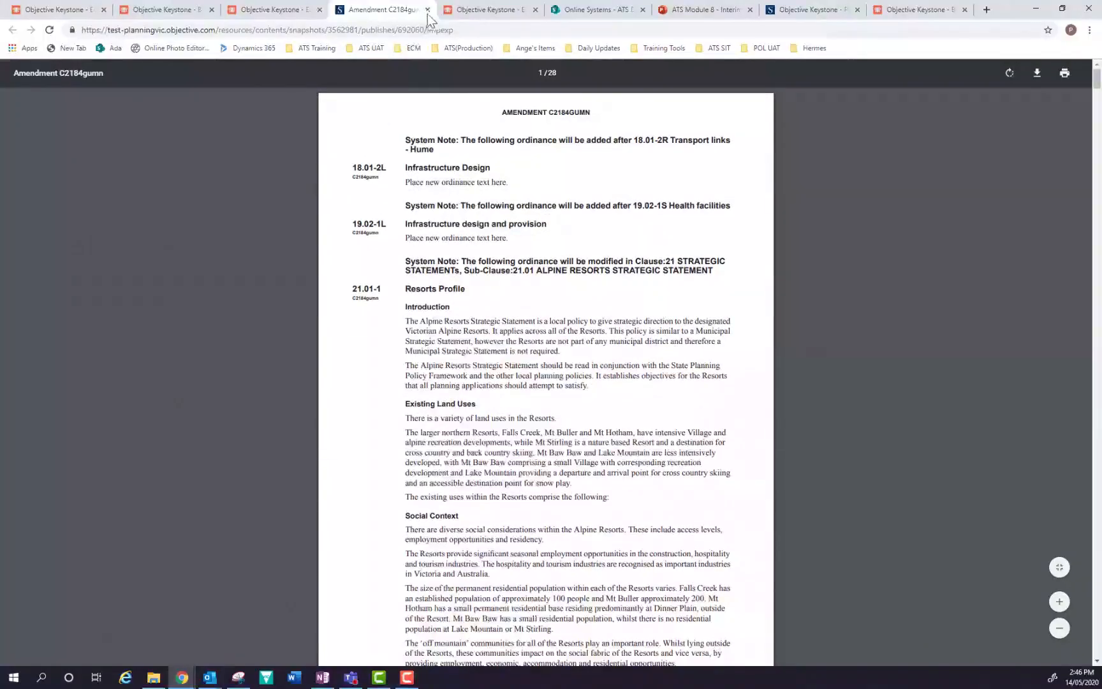
left_click(427, 10)
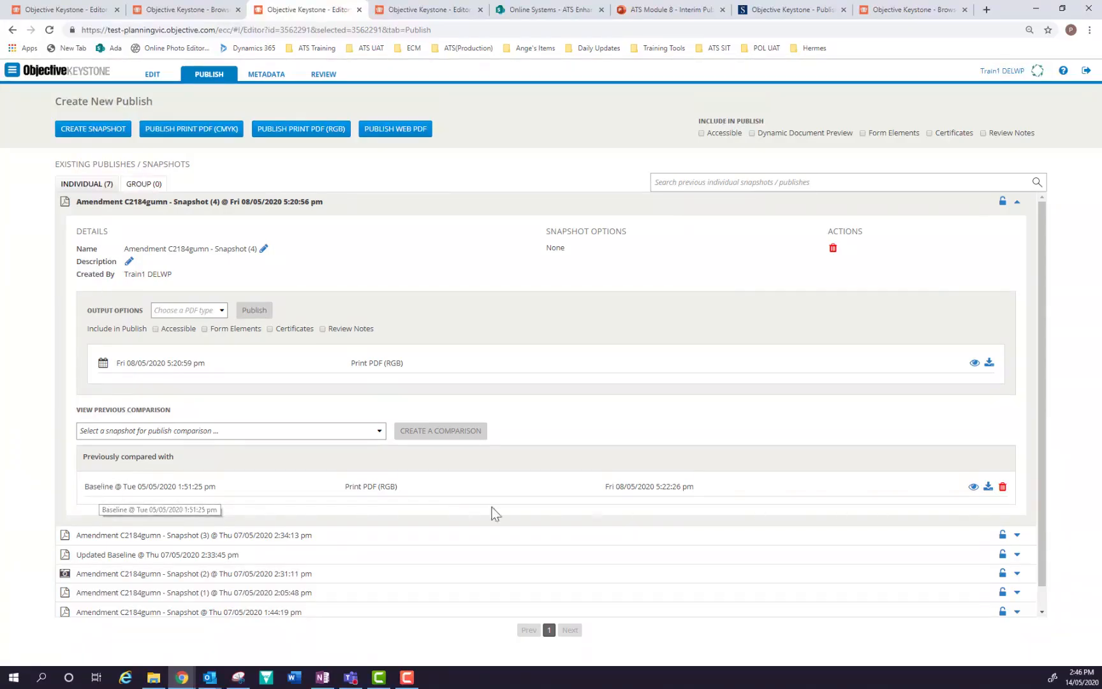
- View Snapshot (4)'s comparison with the Baseline and examine the 21.01-1 Resorts Profile section
left_click(973, 488)
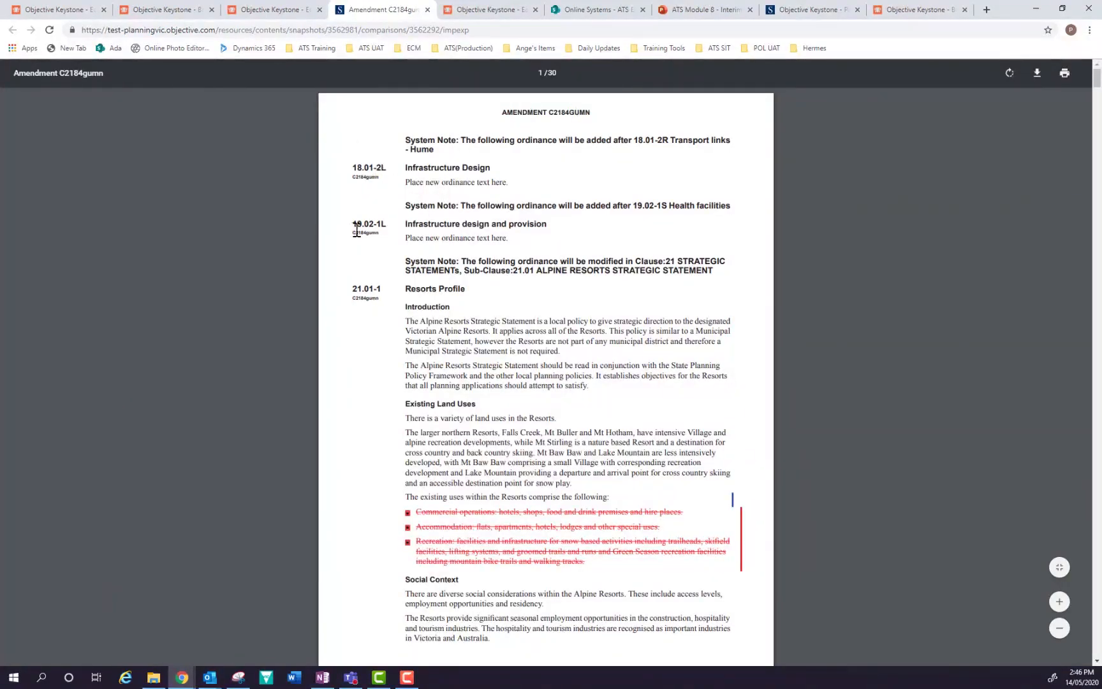
scroll(486, 443, "down", 3)
scroll(486, 442, "up", 3)
left_click_drag(350, 288, 528, 331)
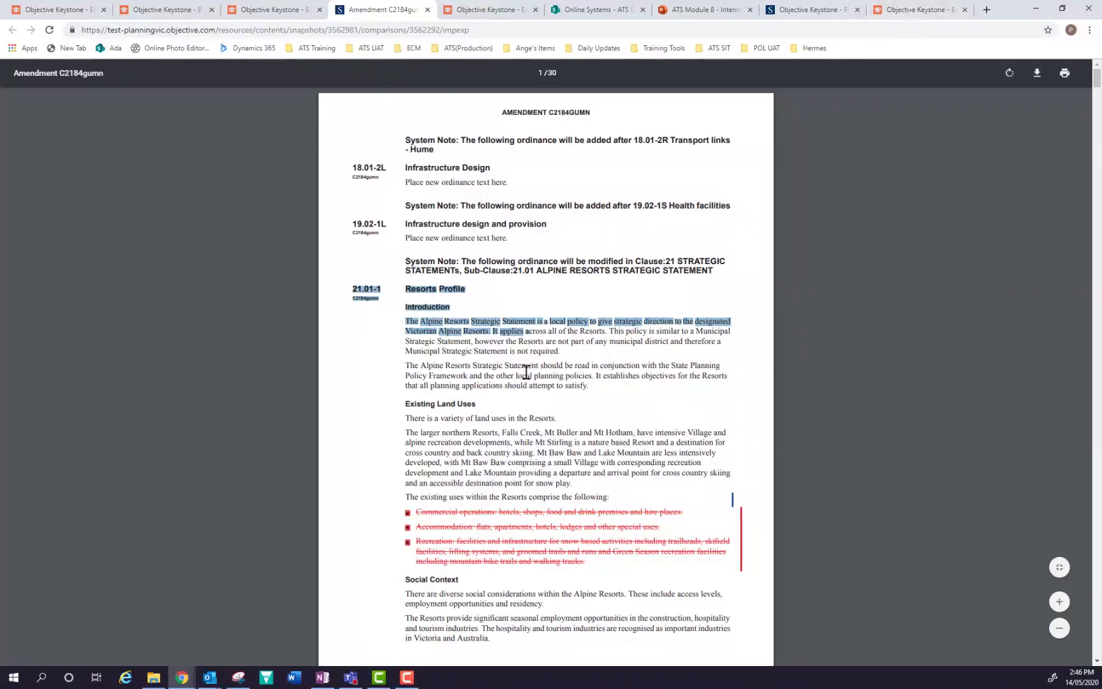
- Return to the Submit publish's file list and select 21.01 ALPINE RESORTS STRATEGIC STATEMENT Compare
left_click(907, 11)
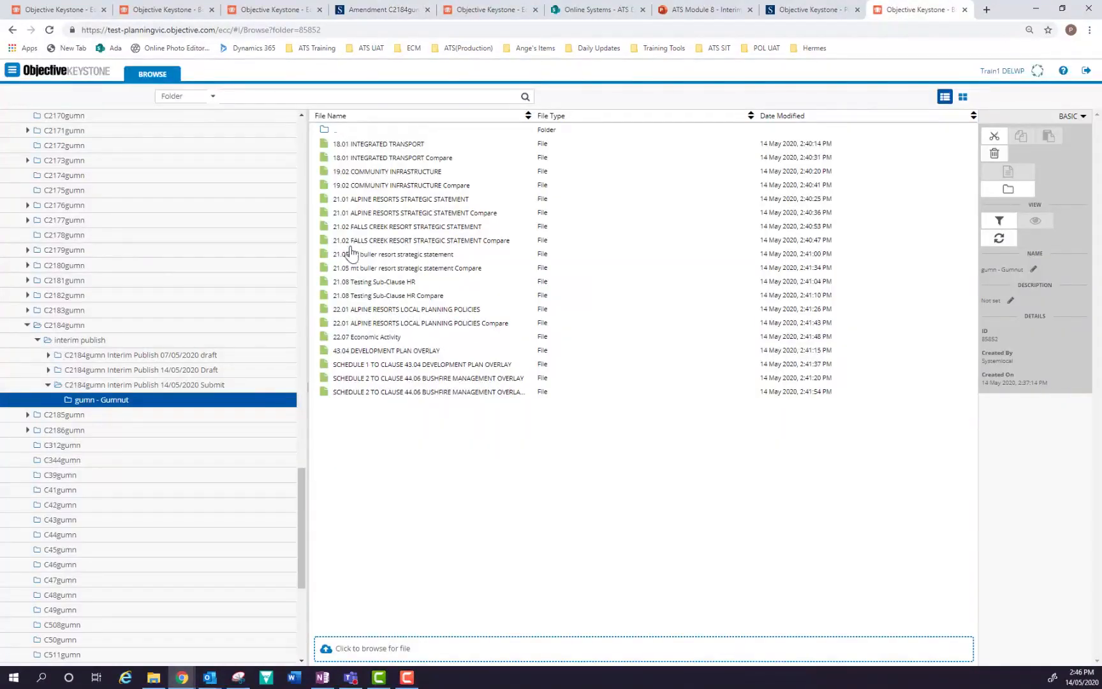
left_click(370, 214)
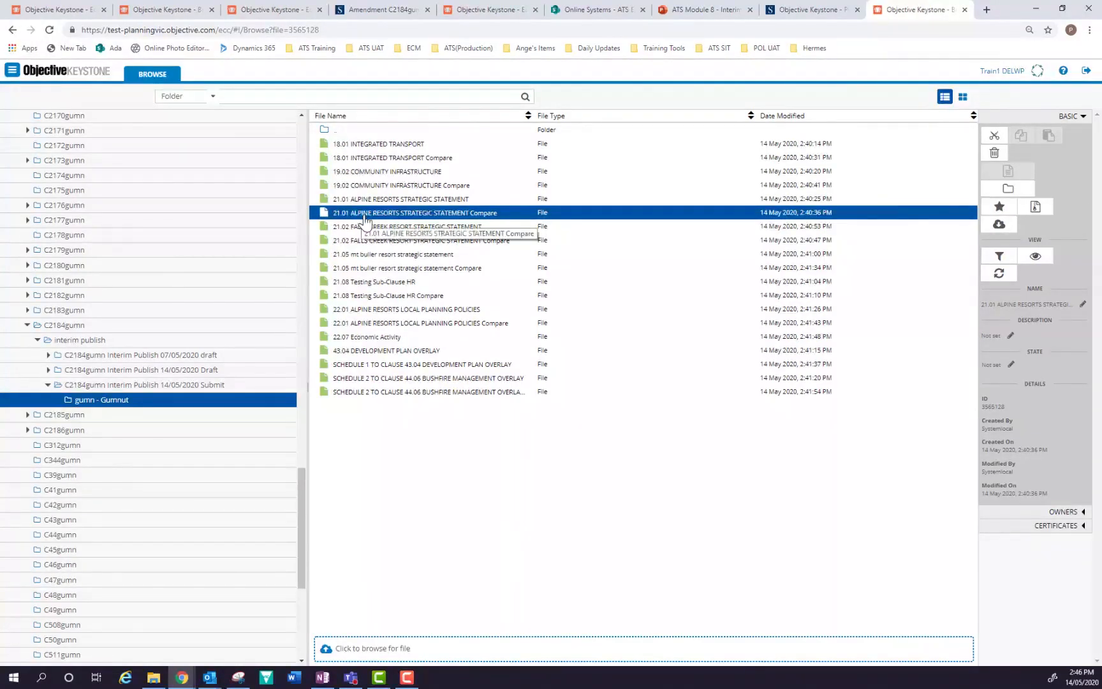
left_click(255, 10)
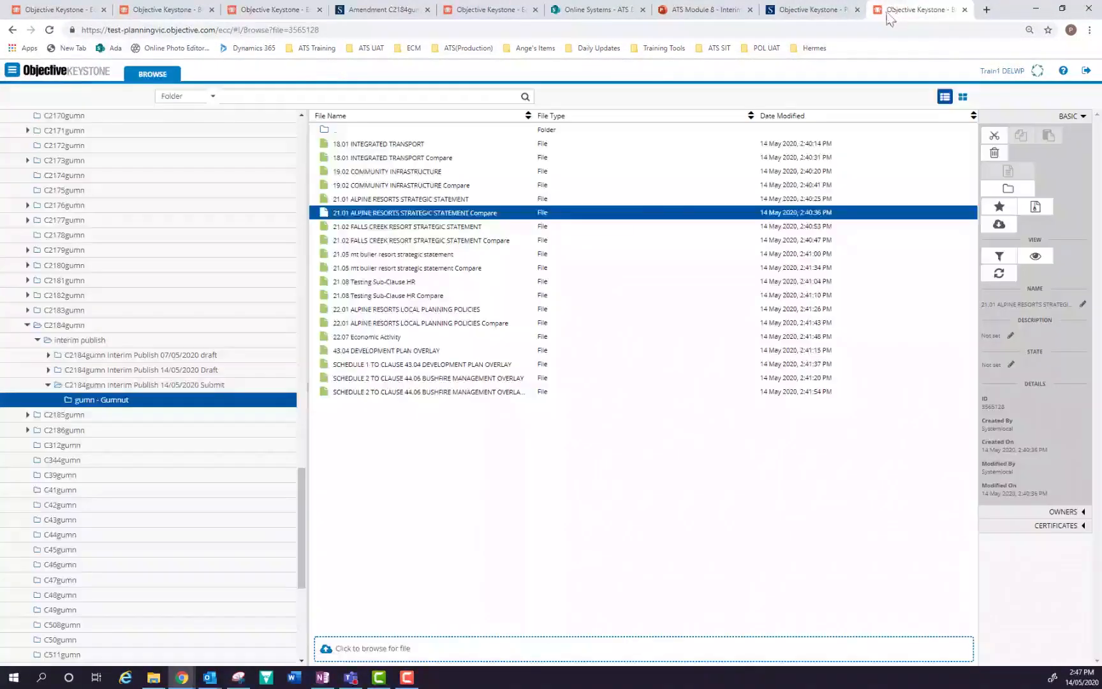
left_click(893, 9)
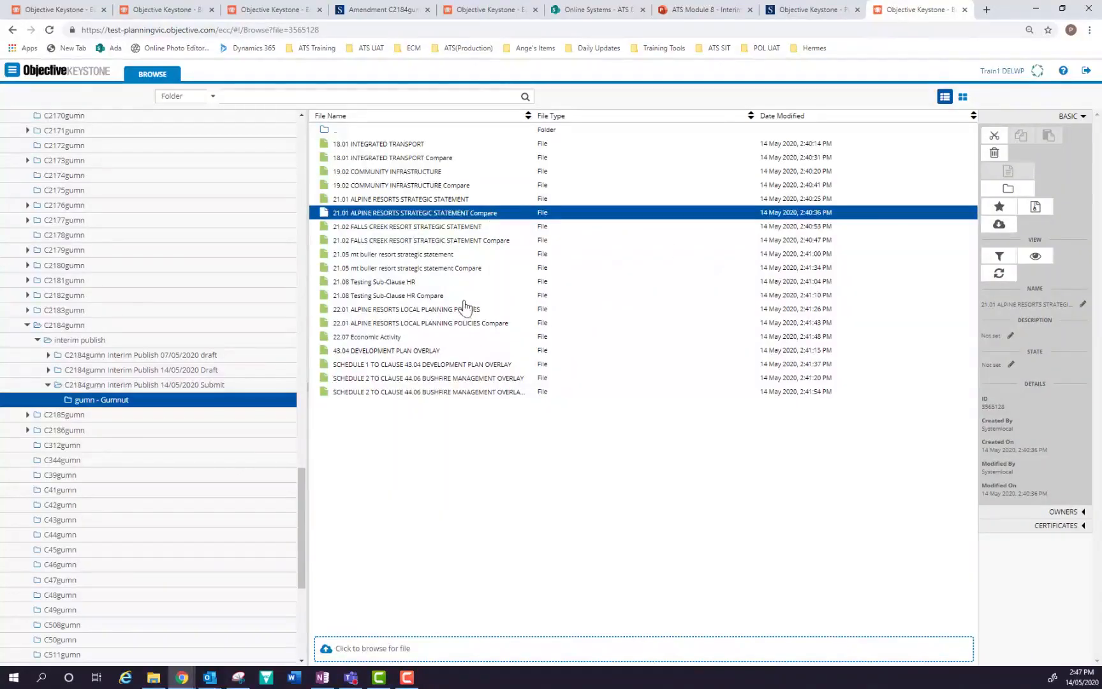